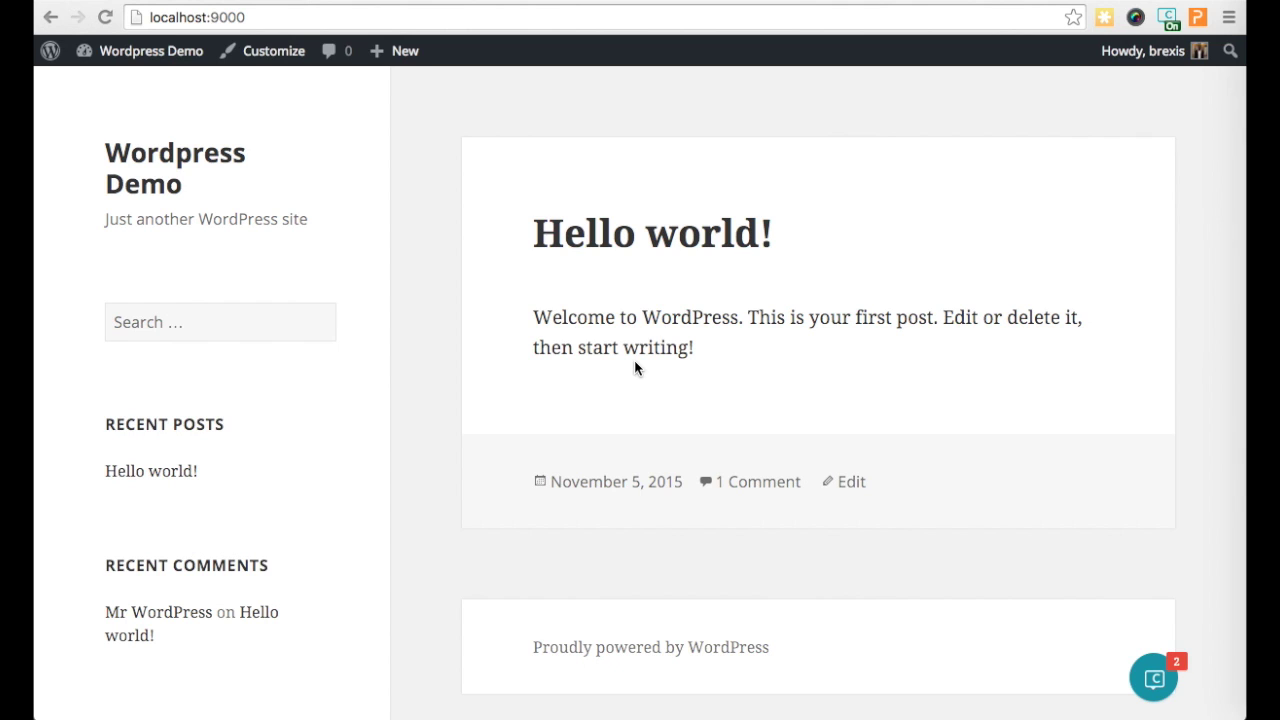
- Open the Chaperone panel and compare the options for embedding all localhost tutorials and only "How to add a comment on my website"
scroll(634, 368, "down", 1)
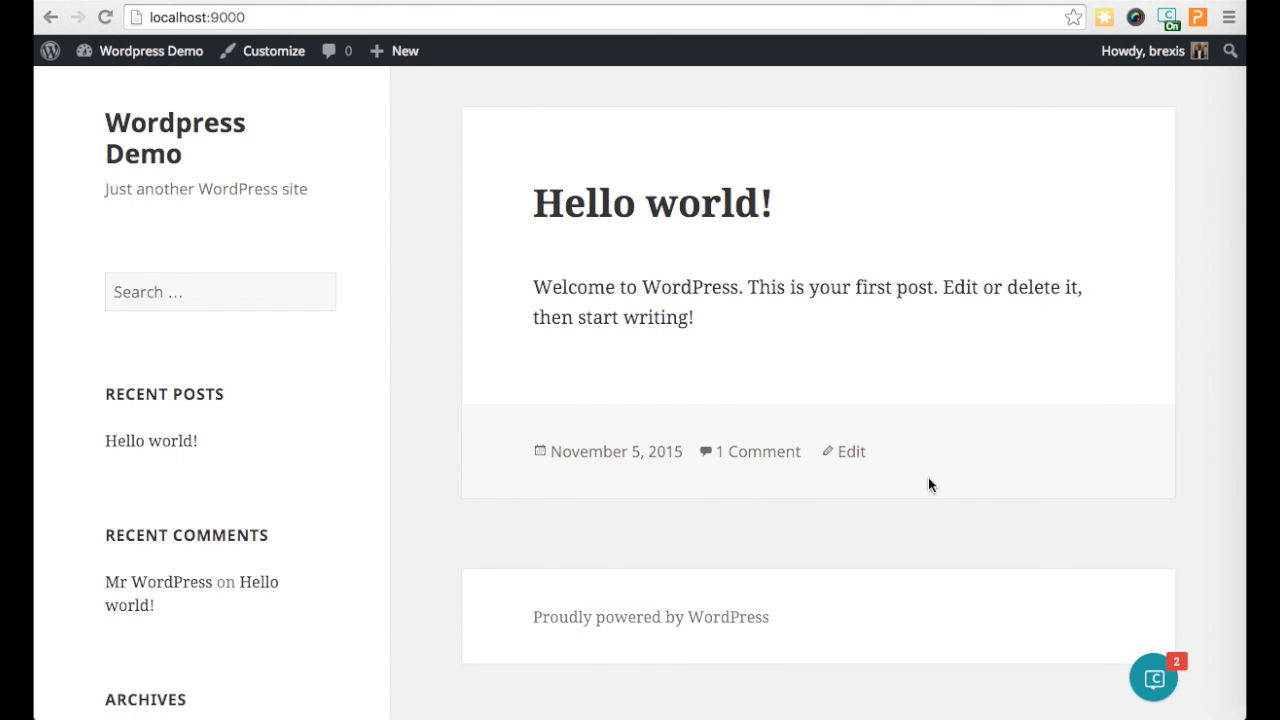
left_click(1150, 677)
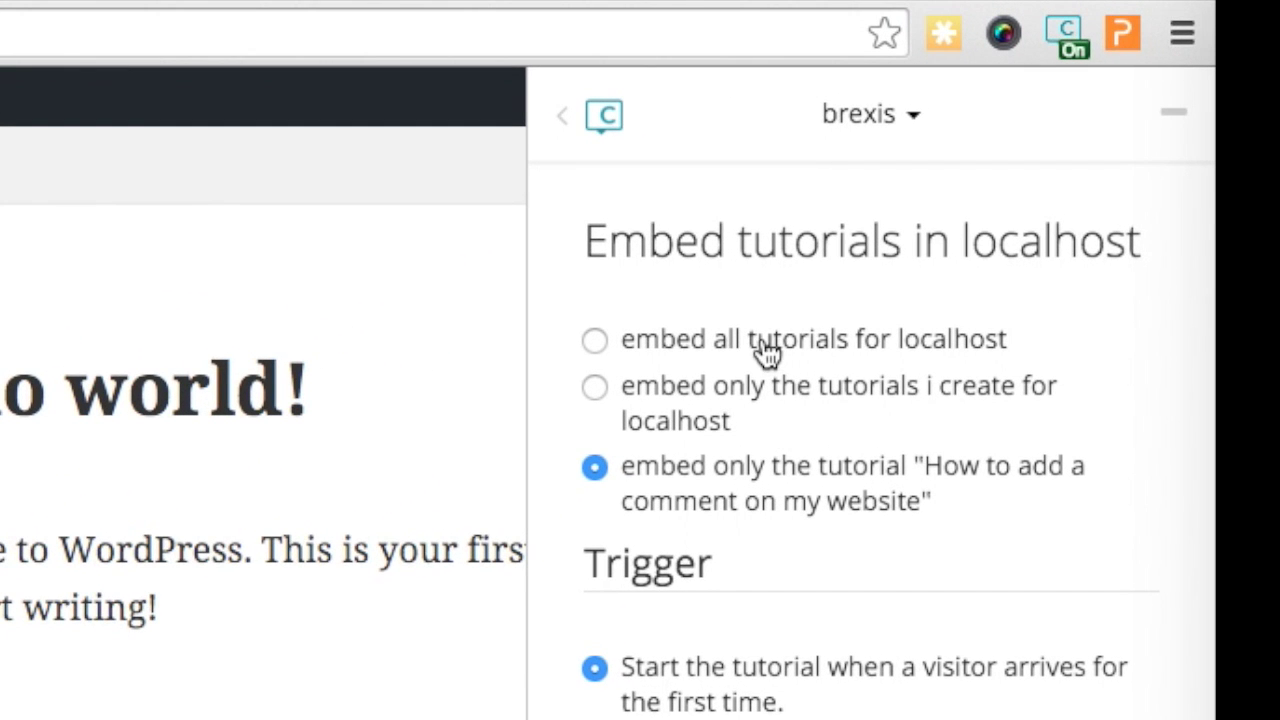
left_click(733, 352)
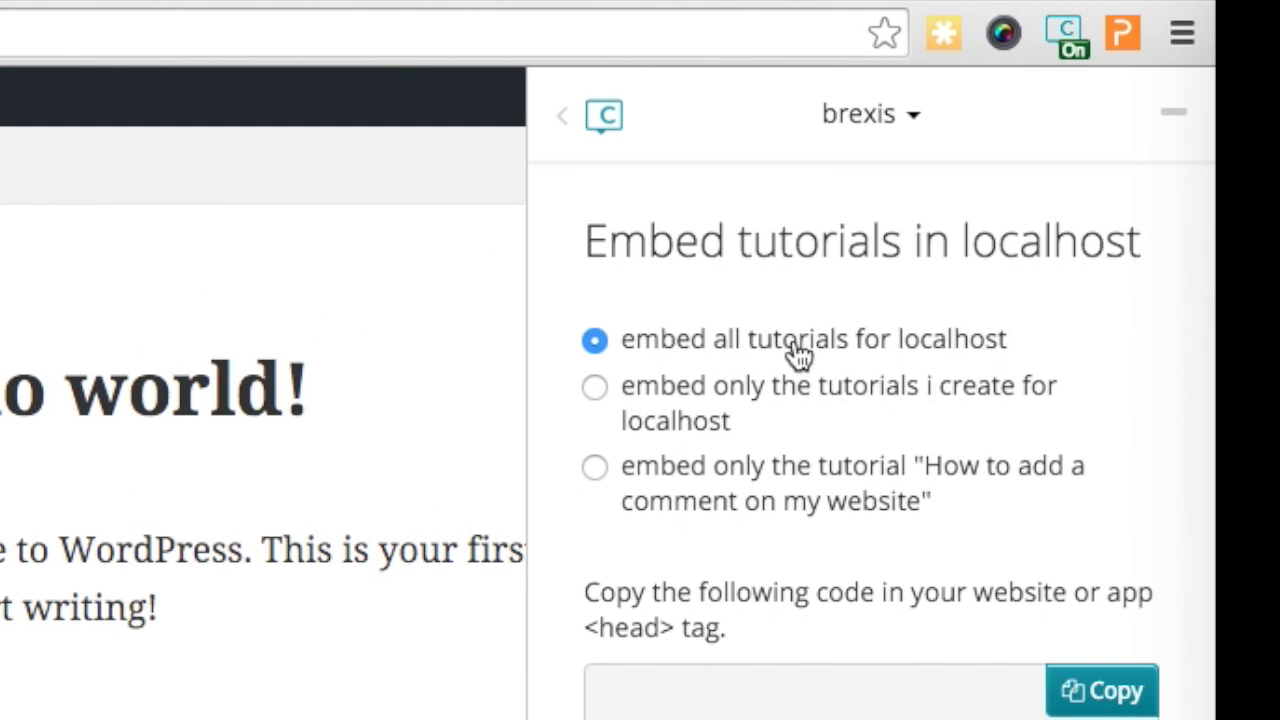
left_click(748, 503)
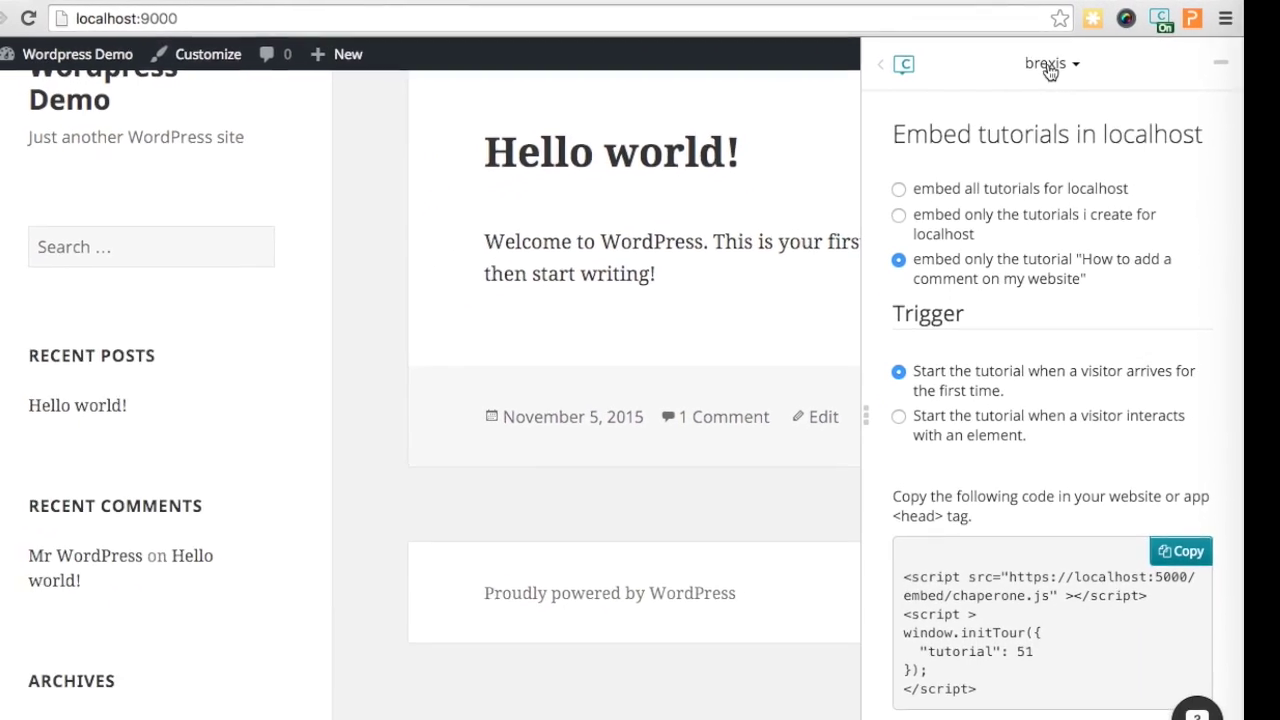
- Return to the Chaperone home list and open the embed settings of "How to add a comment on my website"
left_click(1046, 66)
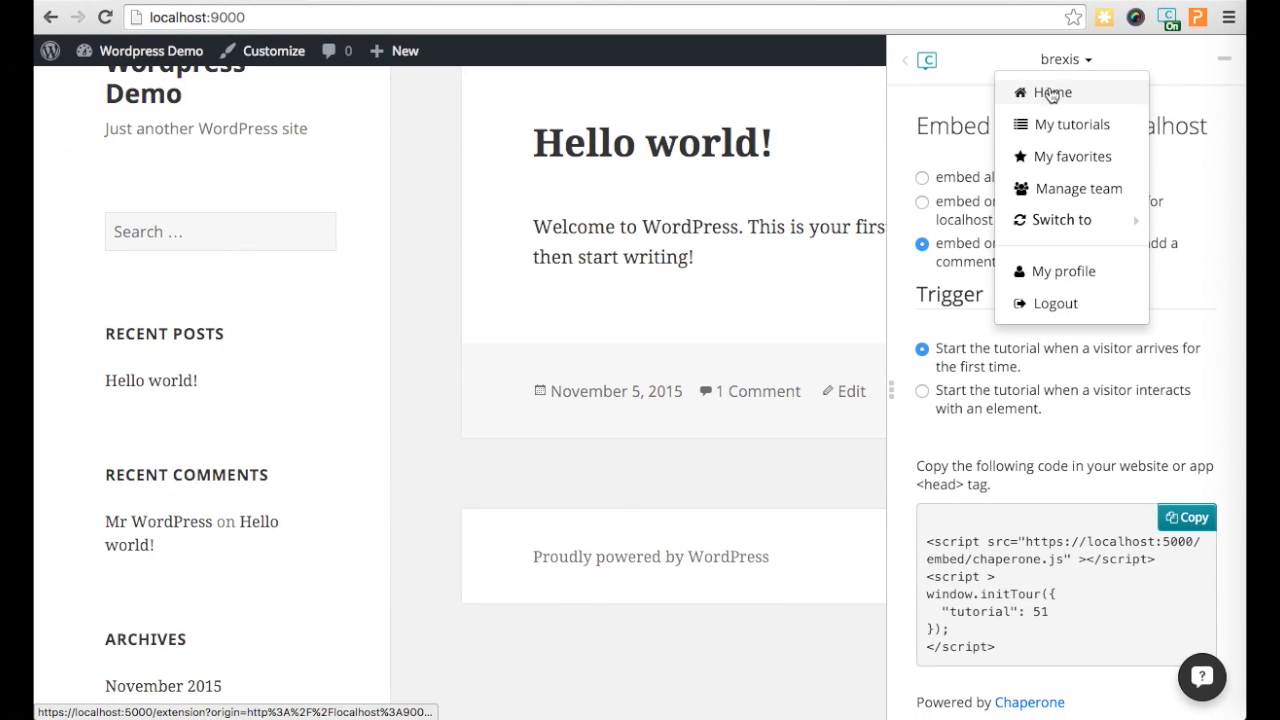
left_click(1034, 97)
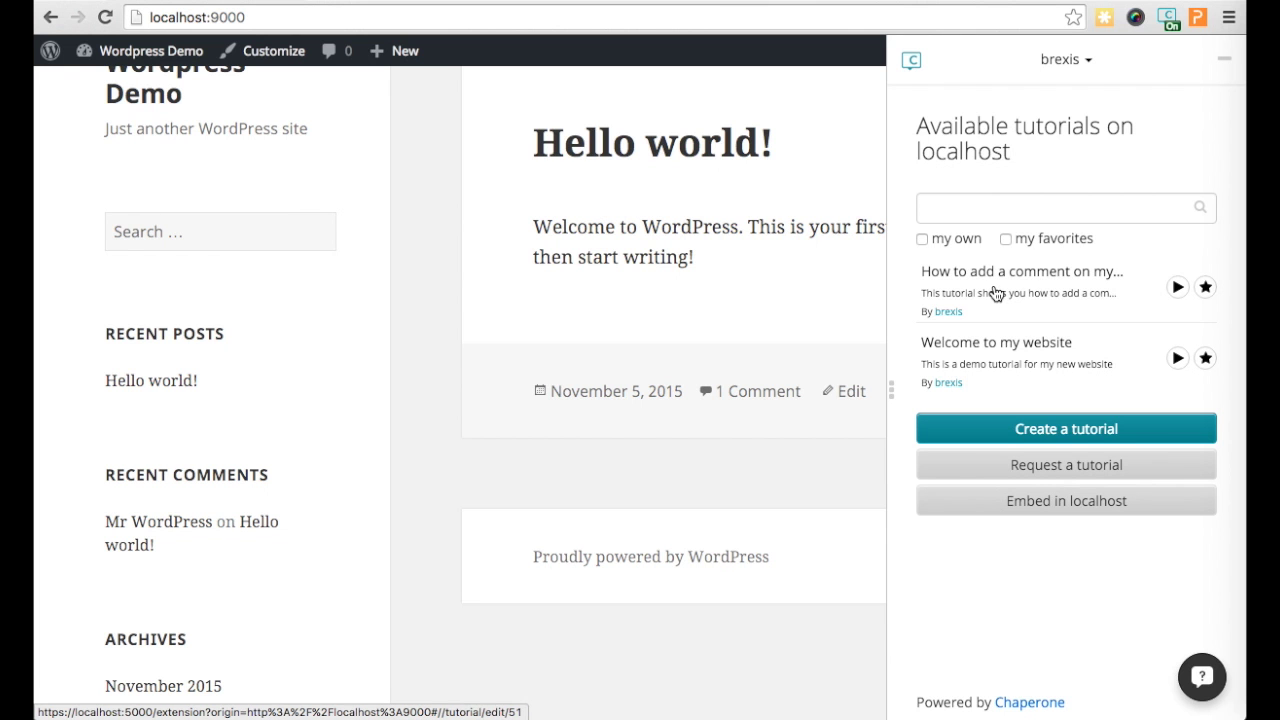
left_click(995, 293)
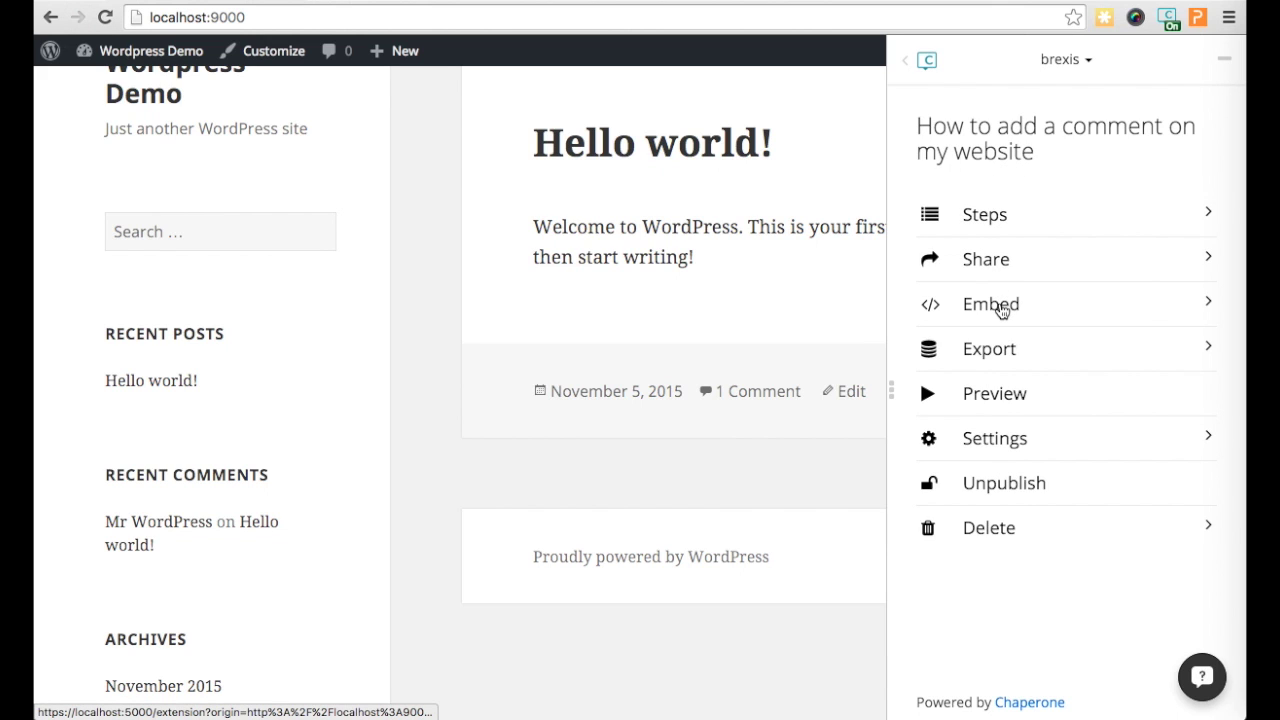
left_click(1001, 311)
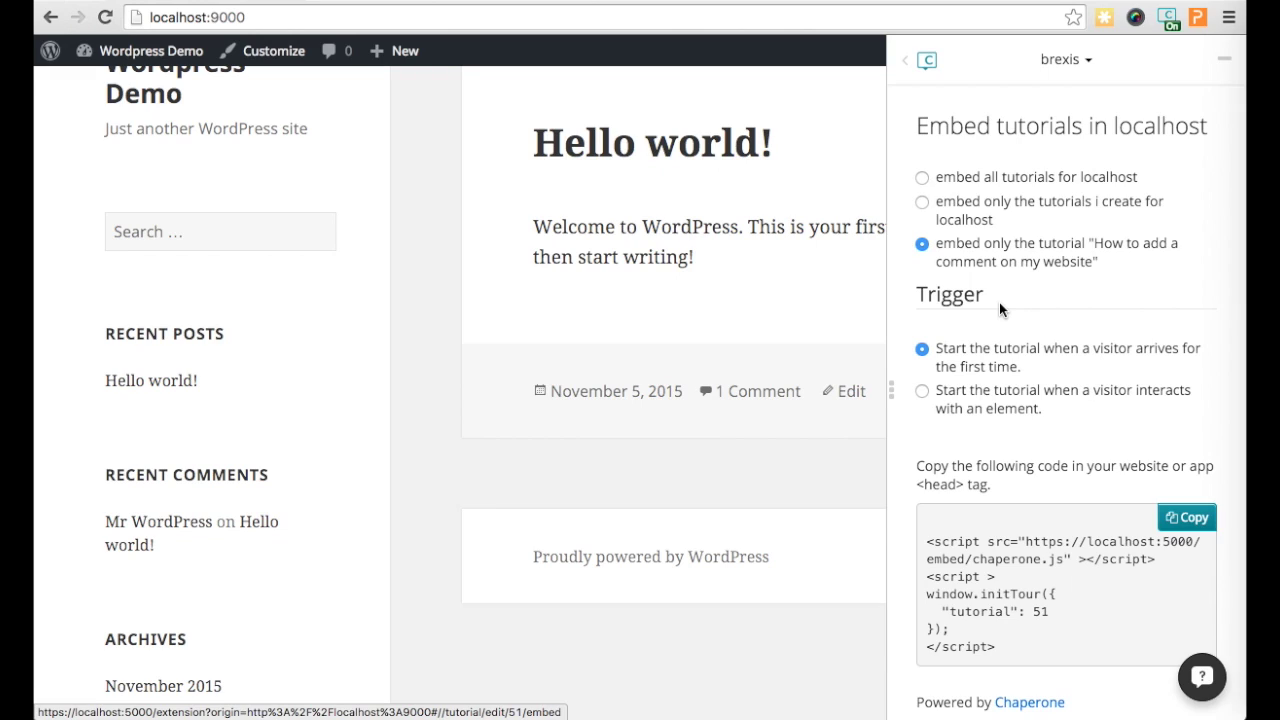
- Copy the embed code for all localhost tutorials, paste it below the closing body tag of footer.php in Sublime Text, and save
left_click(967, 177)
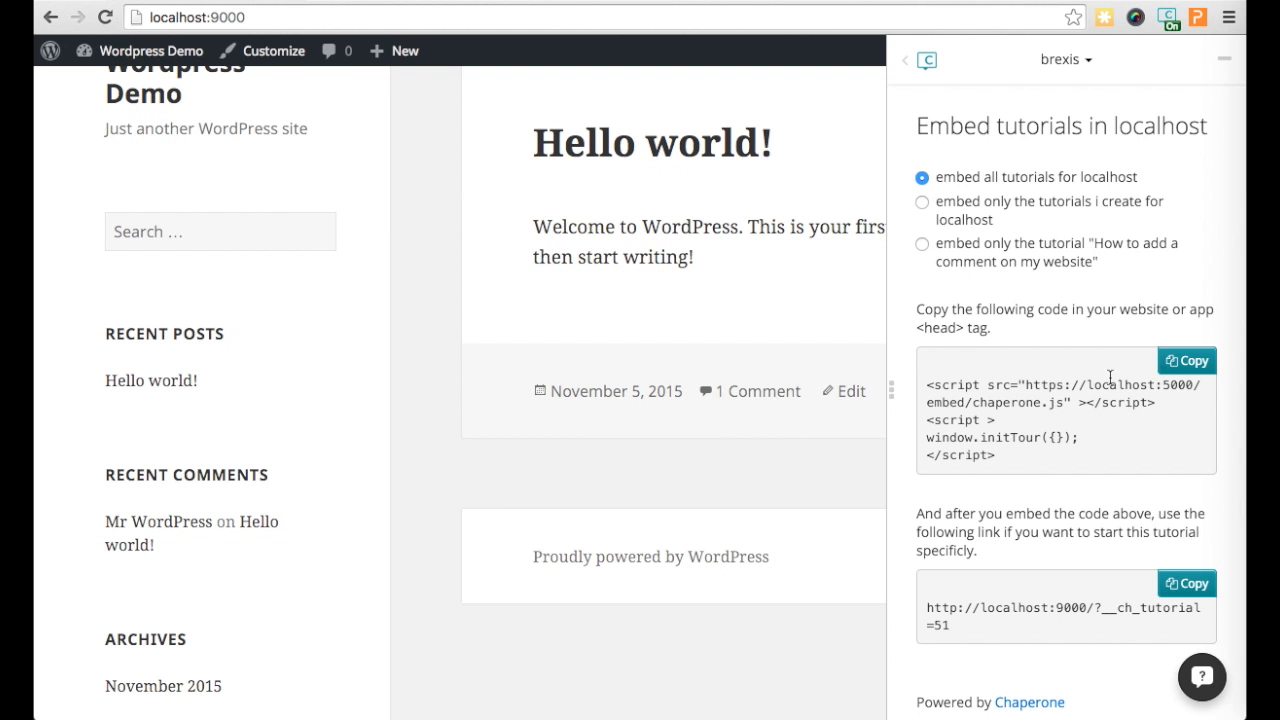
left_click(1177, 372)
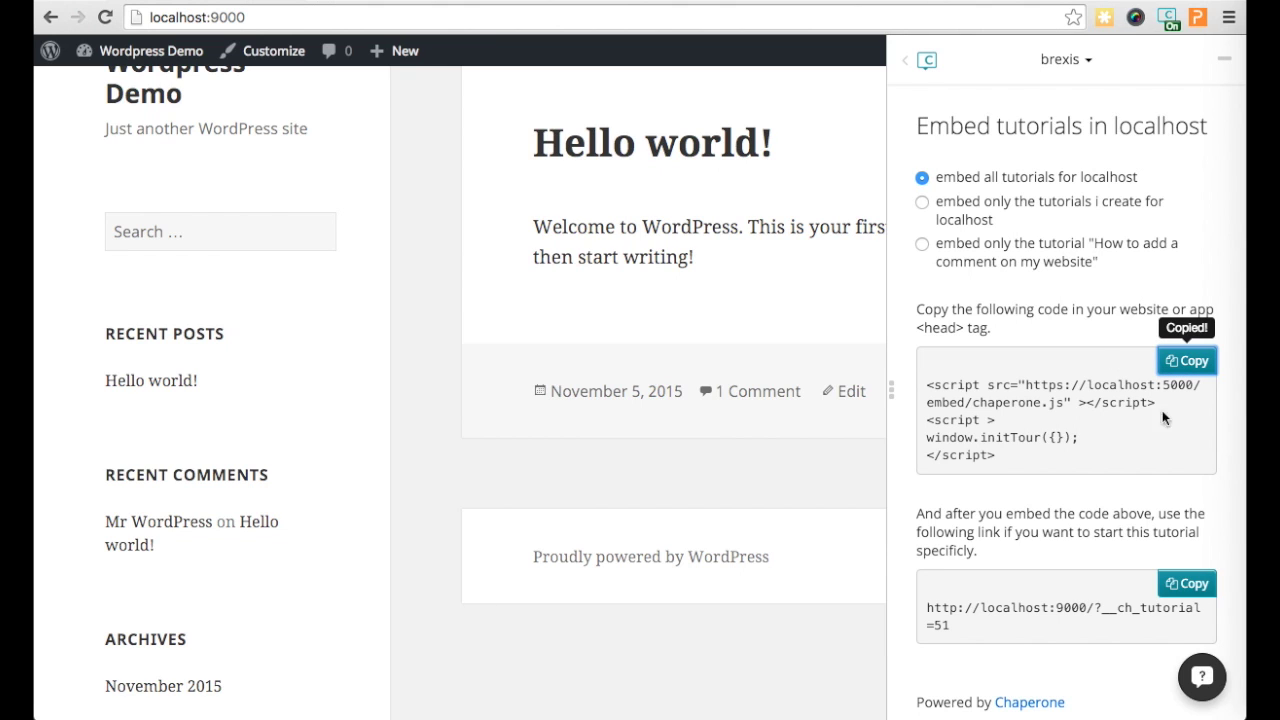
left_click(1265, 612)
left_click(608, 522)
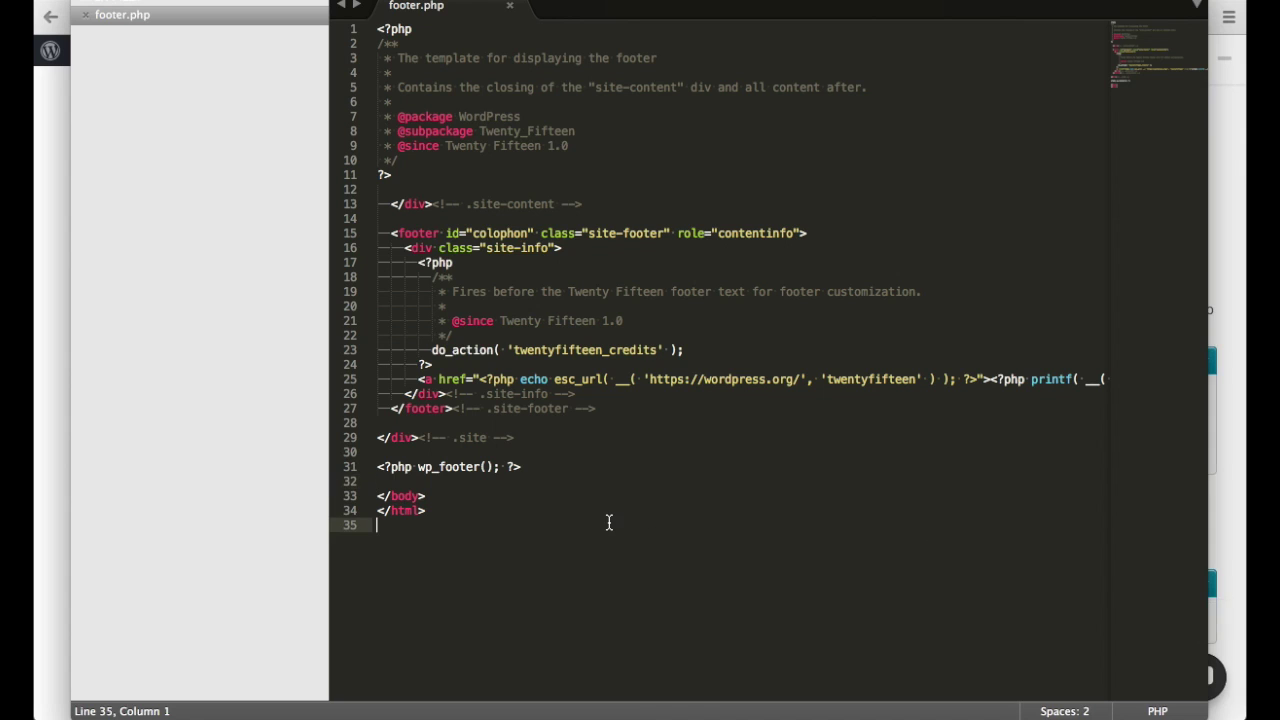
key("super+s")
left_click(608, 496)
key("Return")
key("super+v")
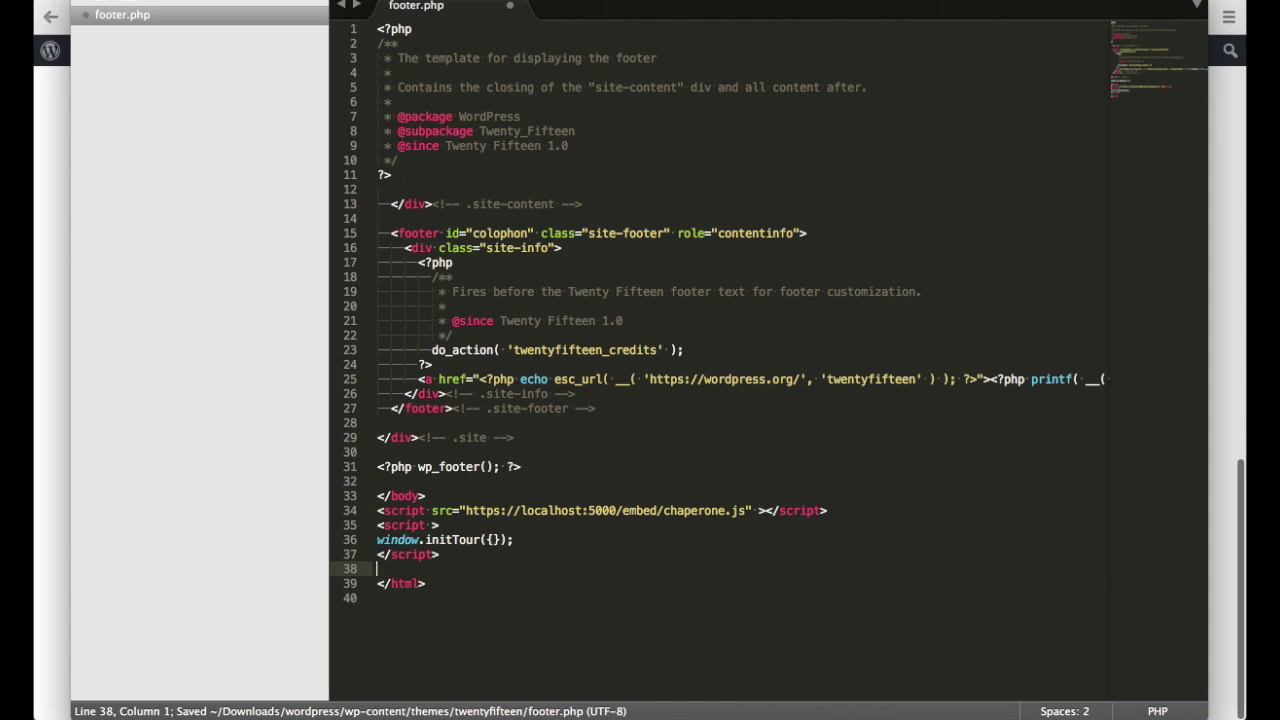
key("super+s")
key("super+Tab")
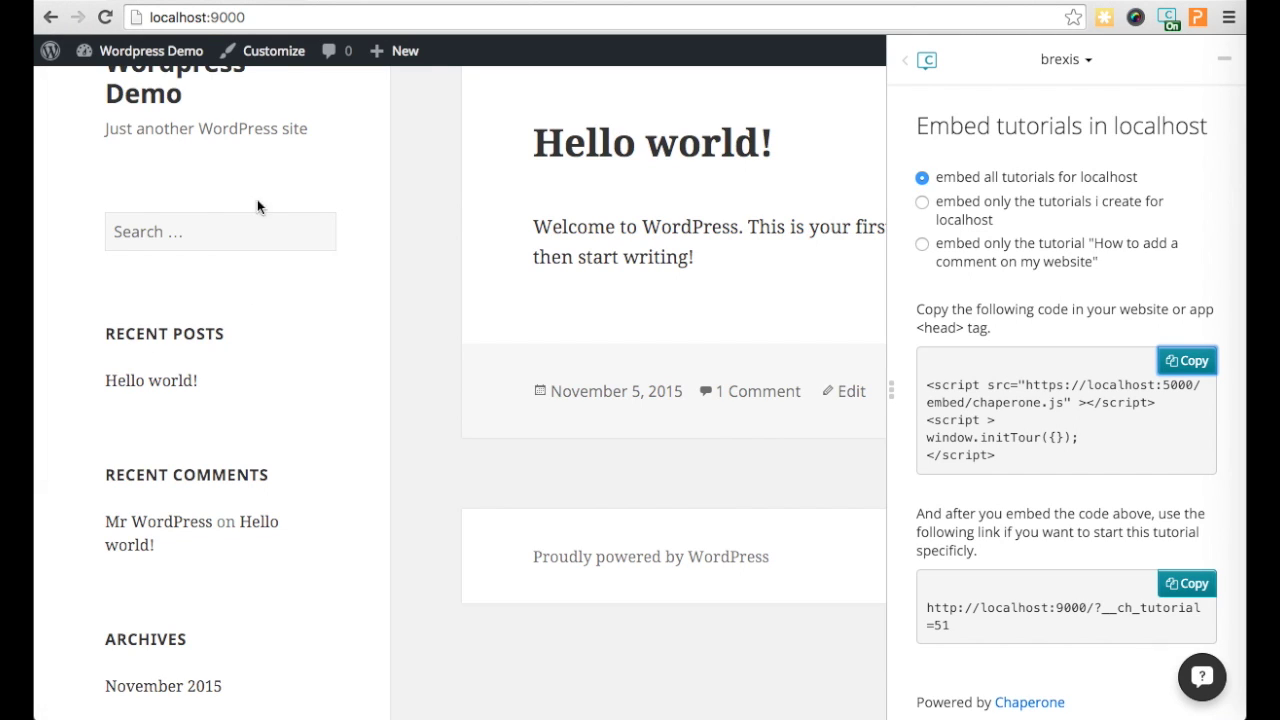
- Reload the WordPress site in Chrome and play "How to add a comment on my website" from the help widget through to its end
left_click(104, 17)
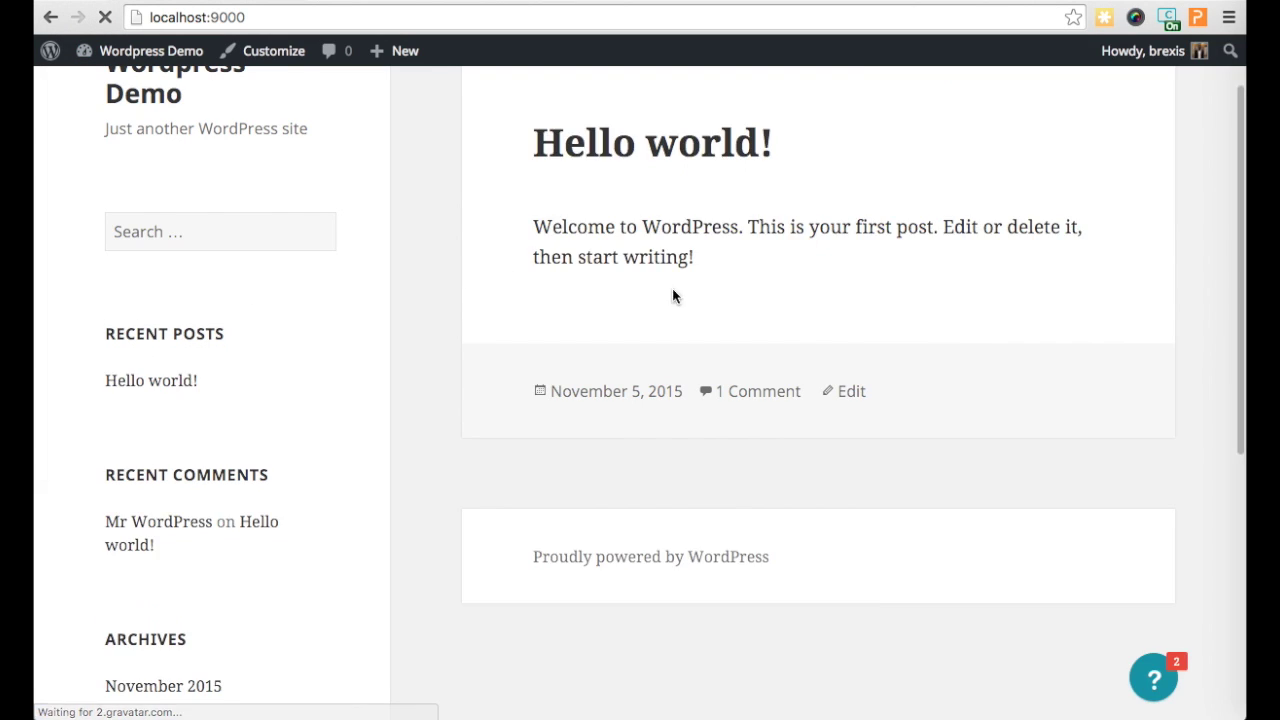
left_click(1153, 677)
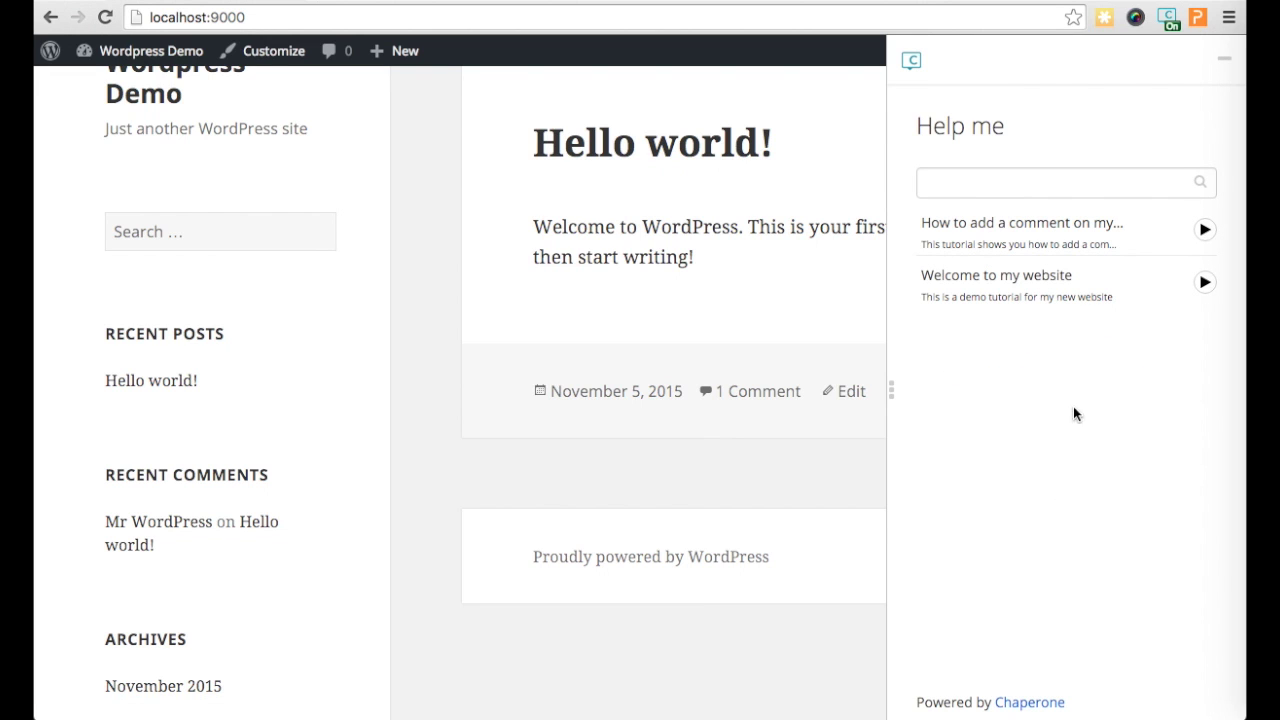
left_click(1205, 229)
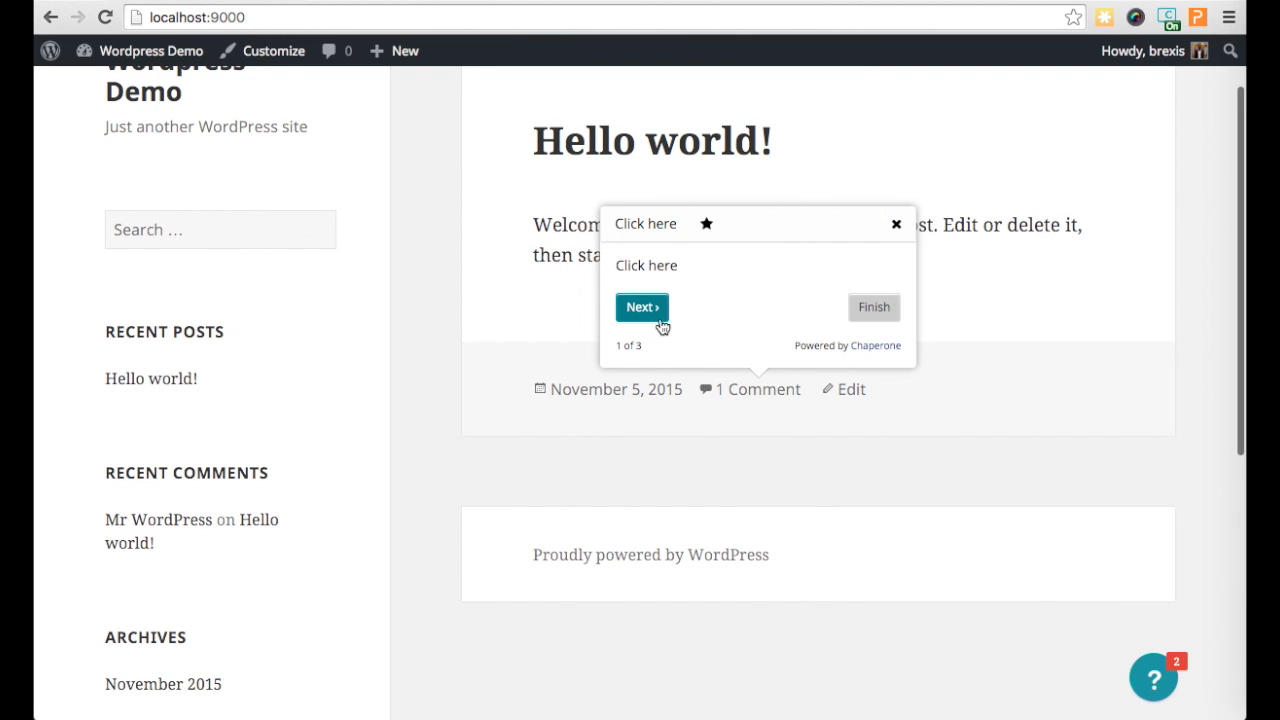
left_click(645, 306)
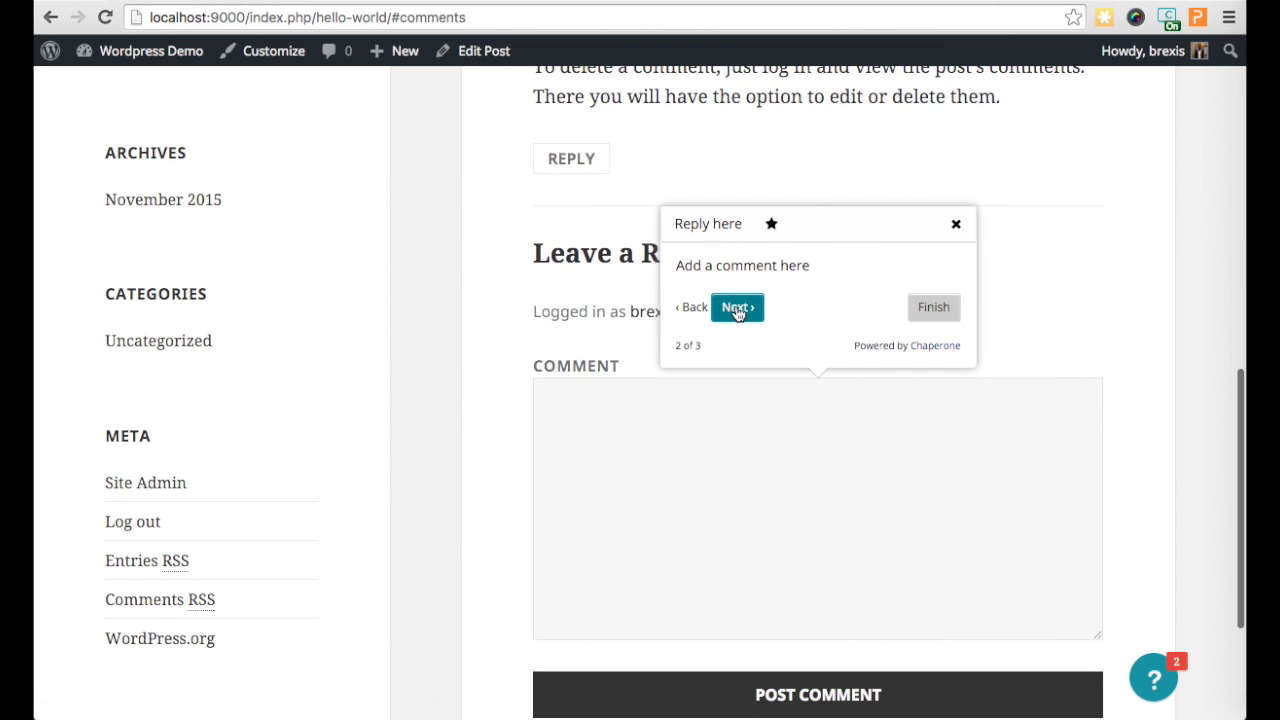
left_click(737, 309)
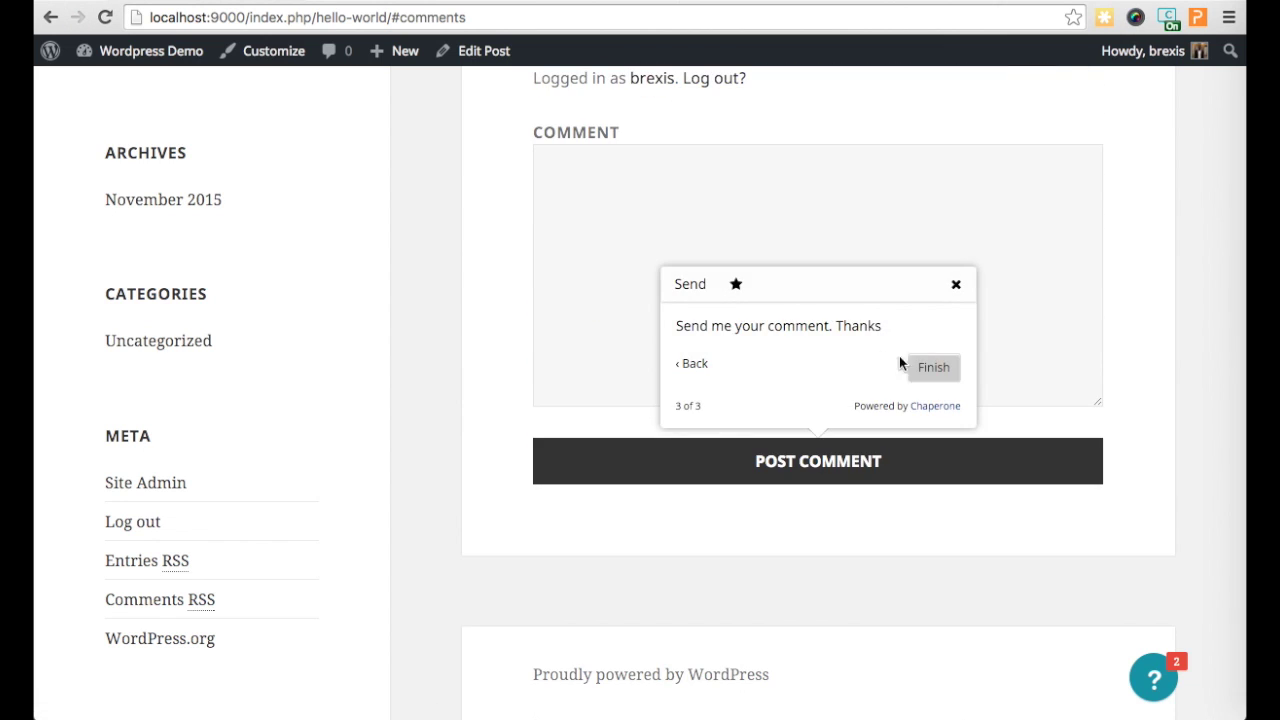
left_click(928, 366)
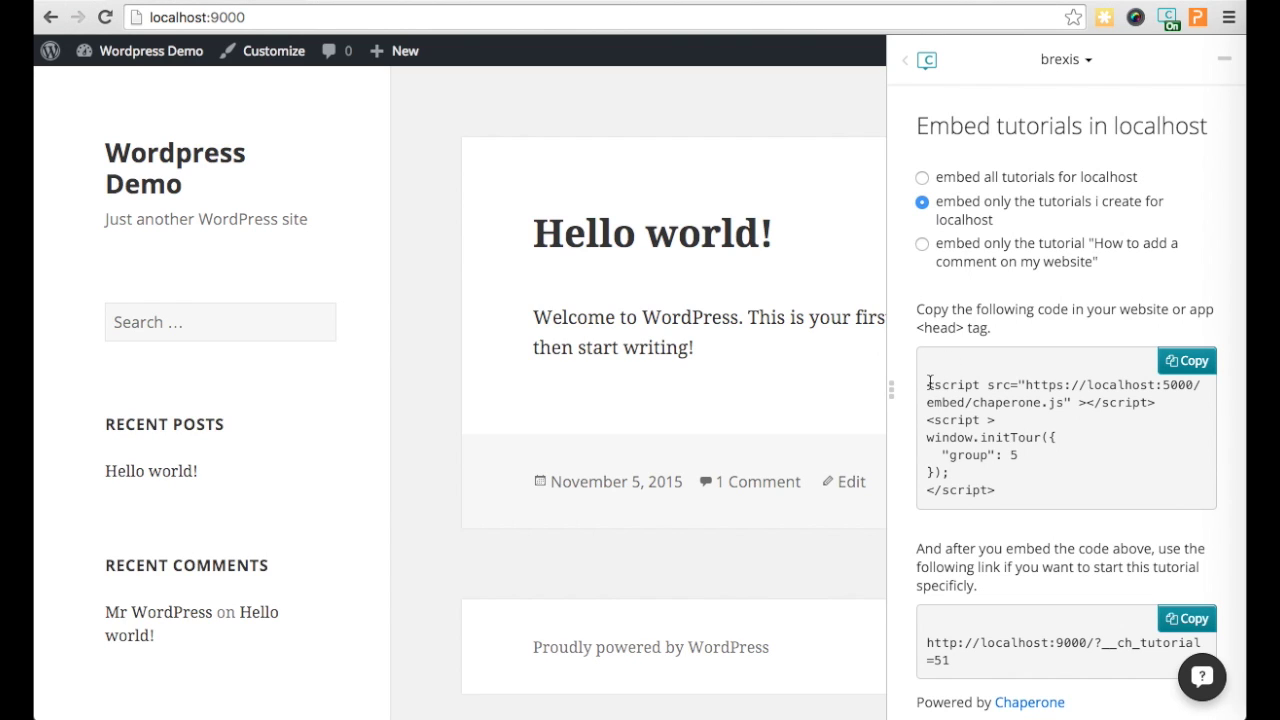
left_click_drag(929, 384, 998, 491)
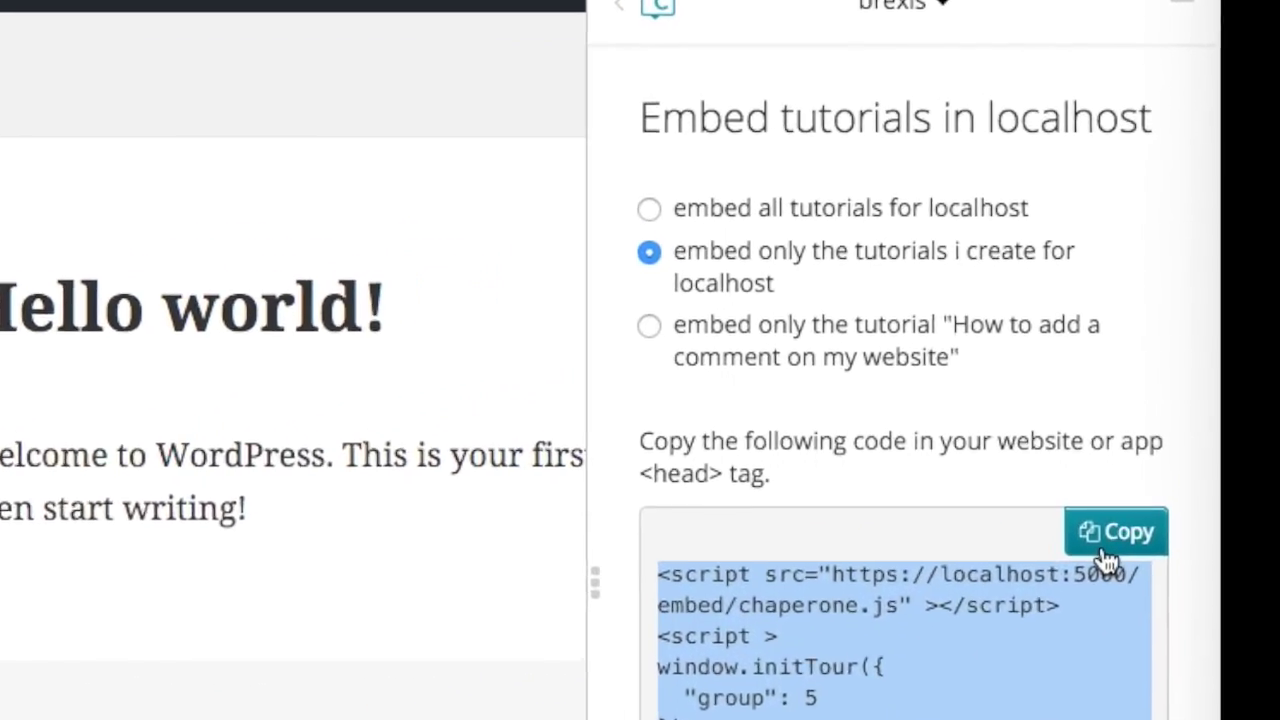
left_click(1140, 470)
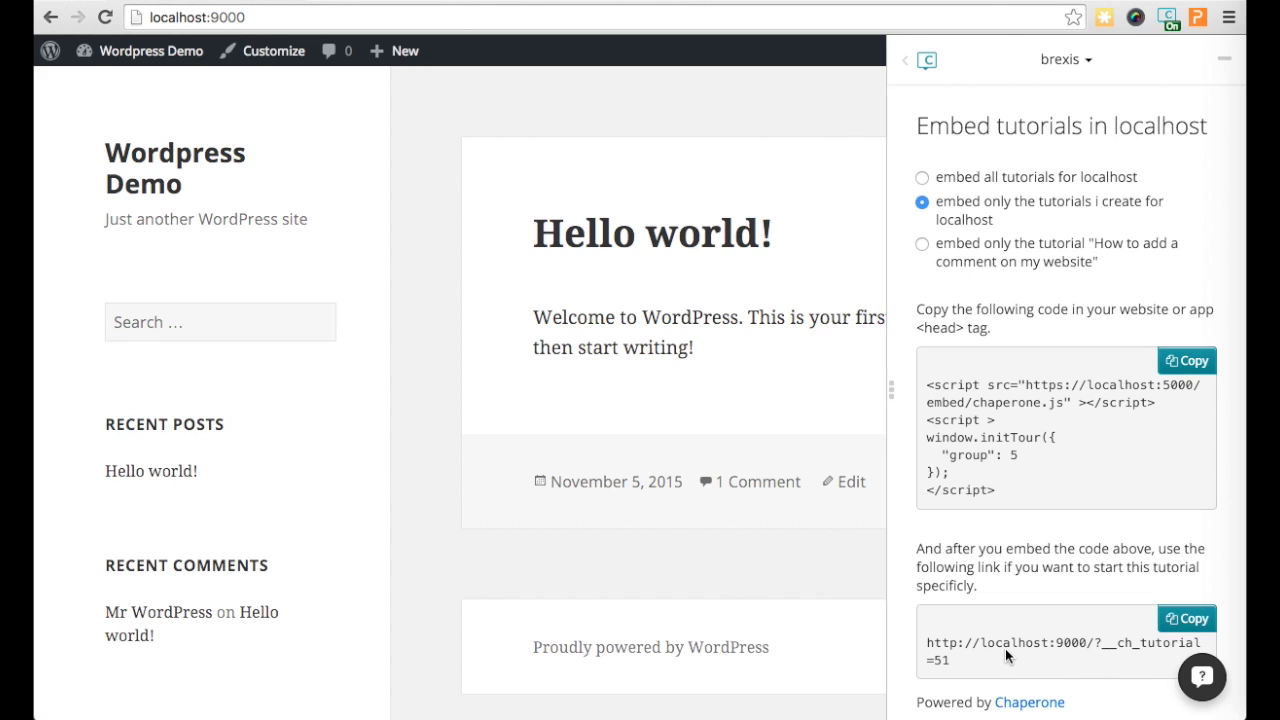
left_click(1180, 626)
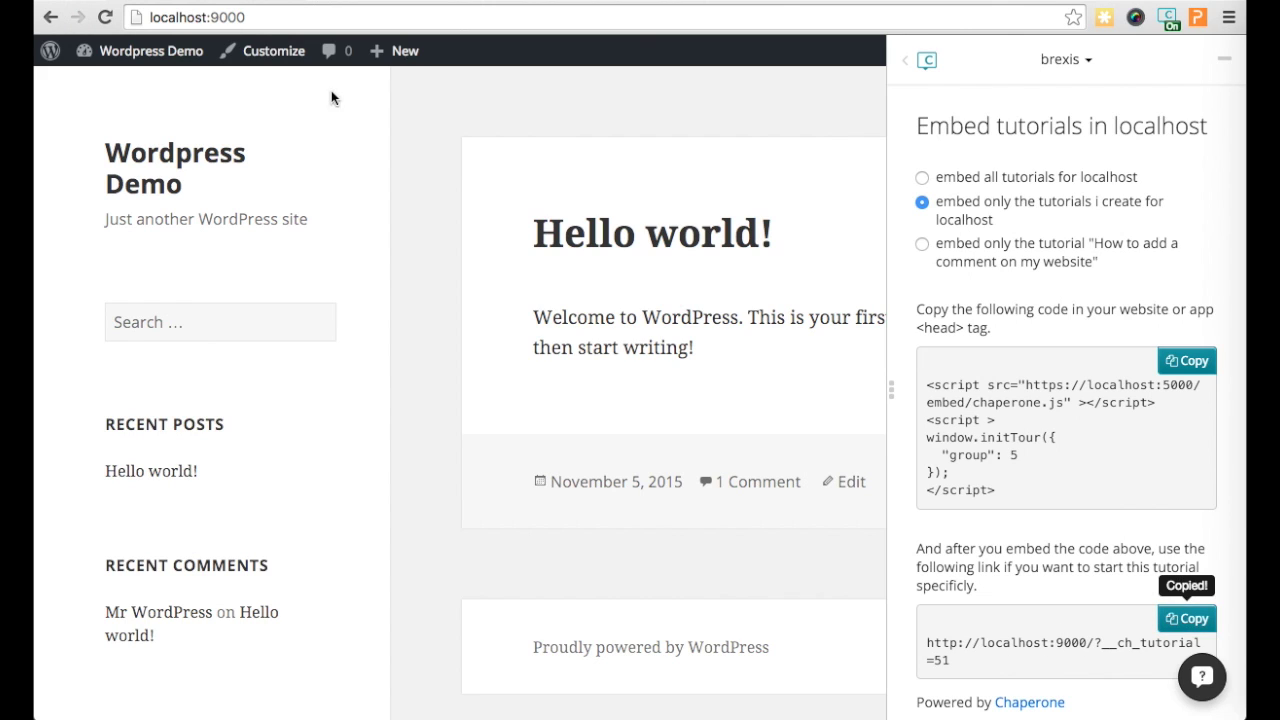
left_click(252, 14)
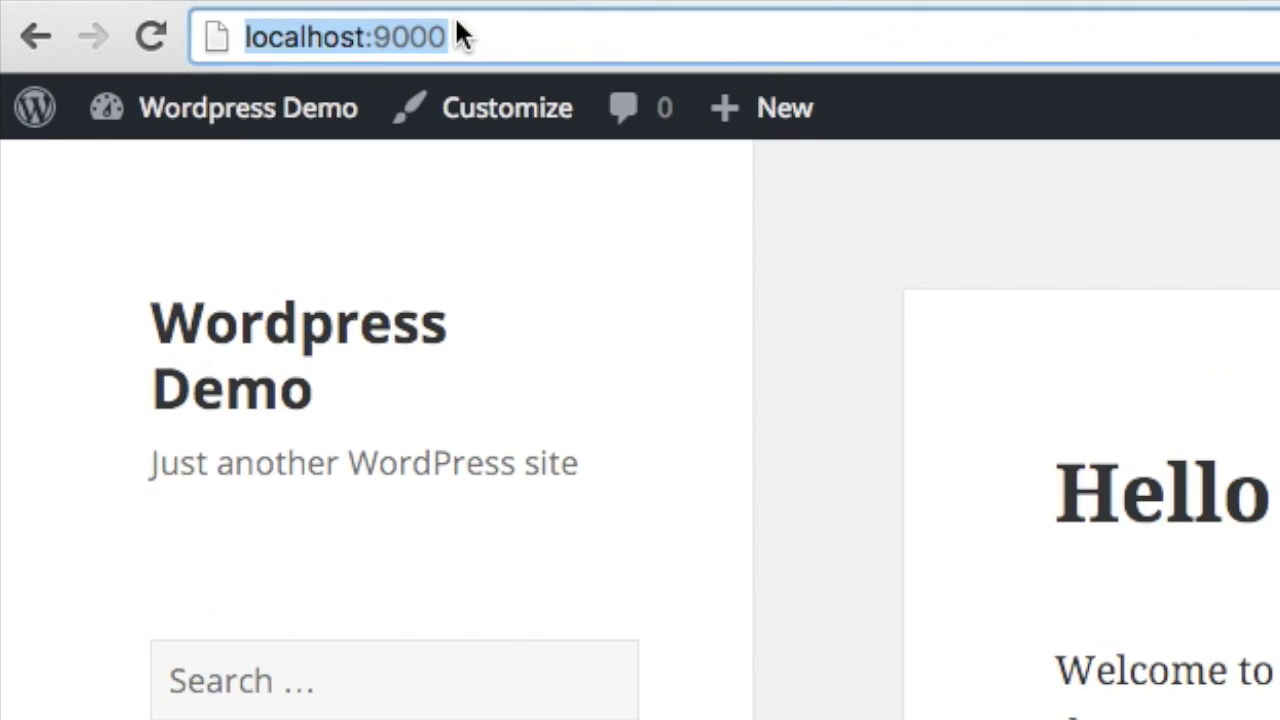
key("super+v")
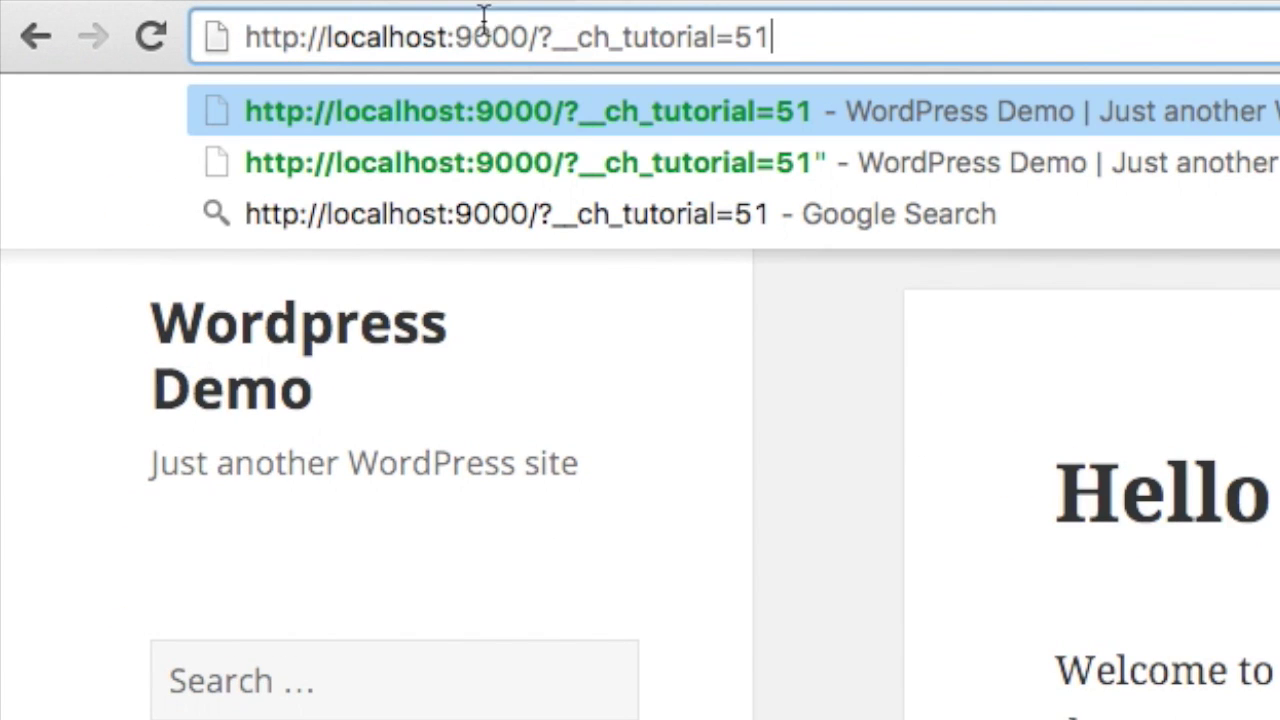
left_click(560, 52, "shift")
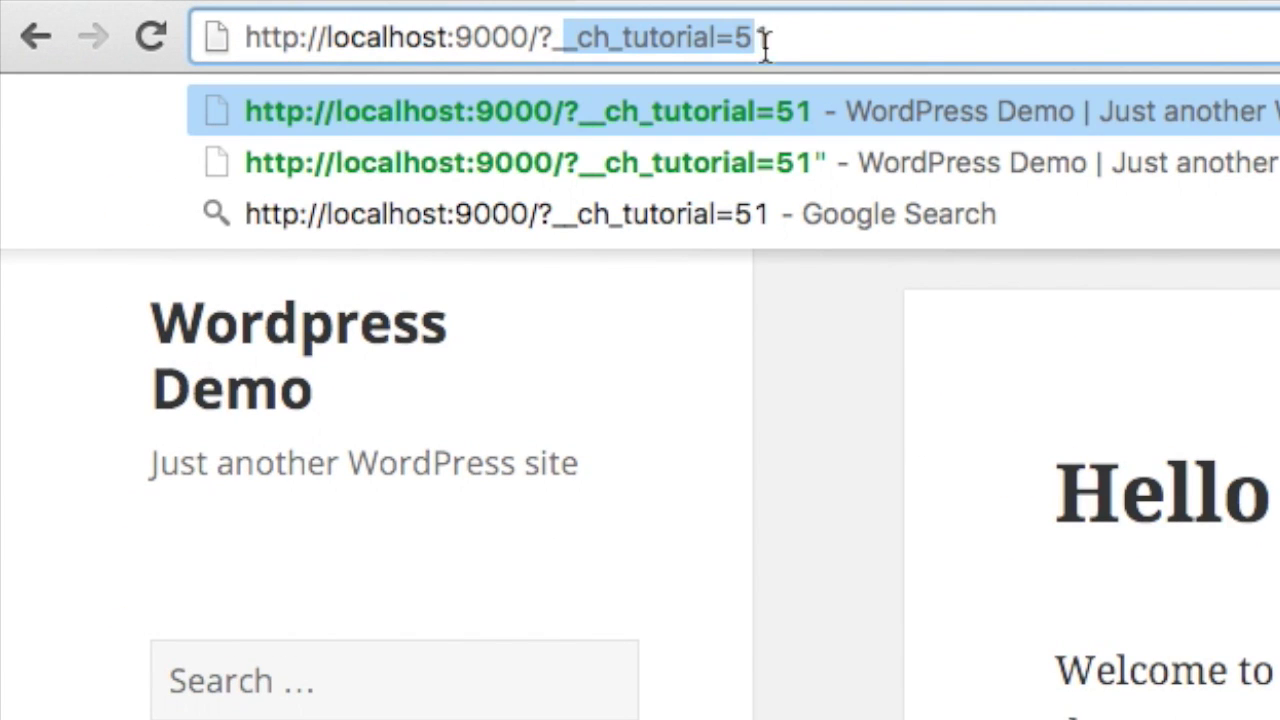
left_click(818, 42)
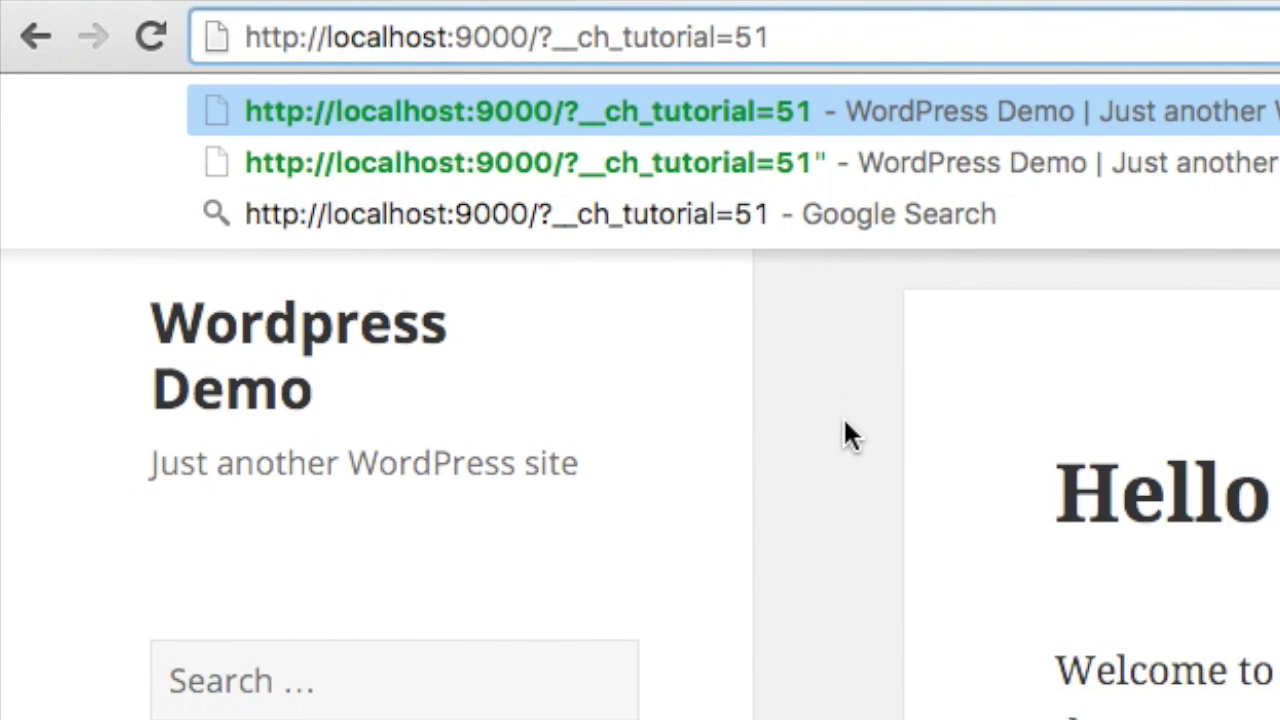
key("Return")
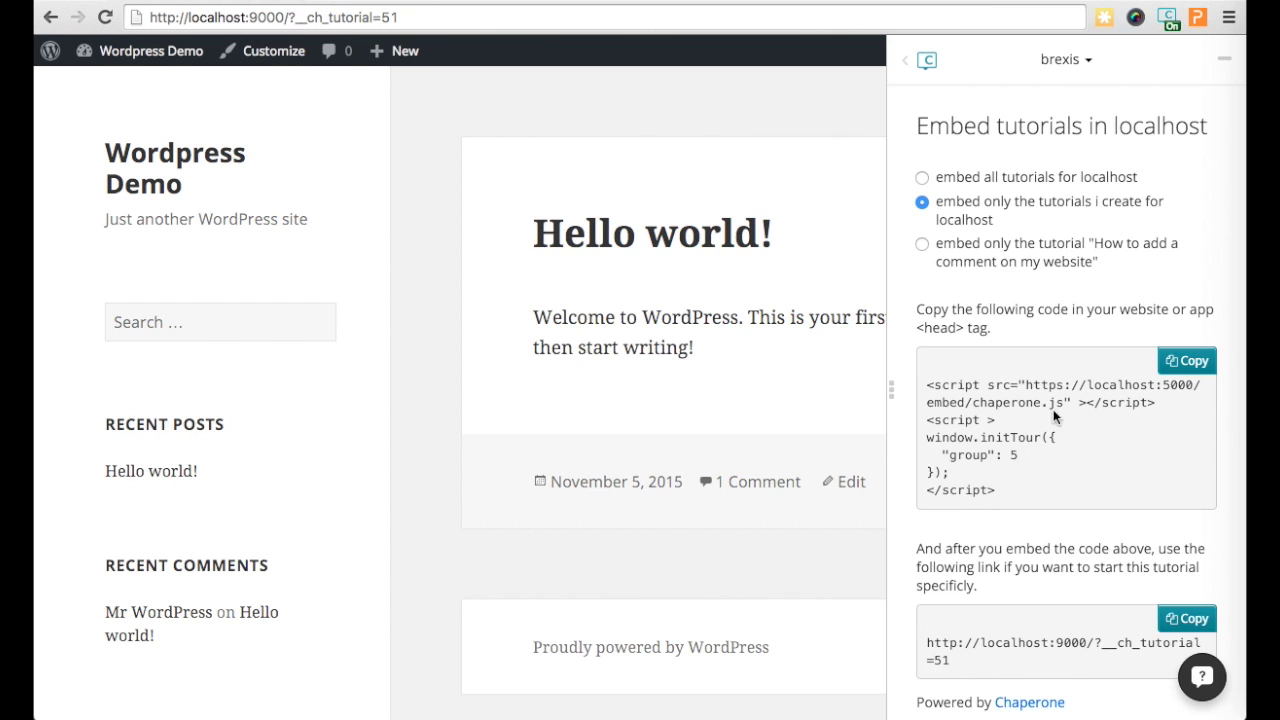
- Copy the embed code for only self-created tutorials, paste it above the closing body tag of footer.php in Sublime Text, and save
left_click(1190, 364)
key("super+Tab")
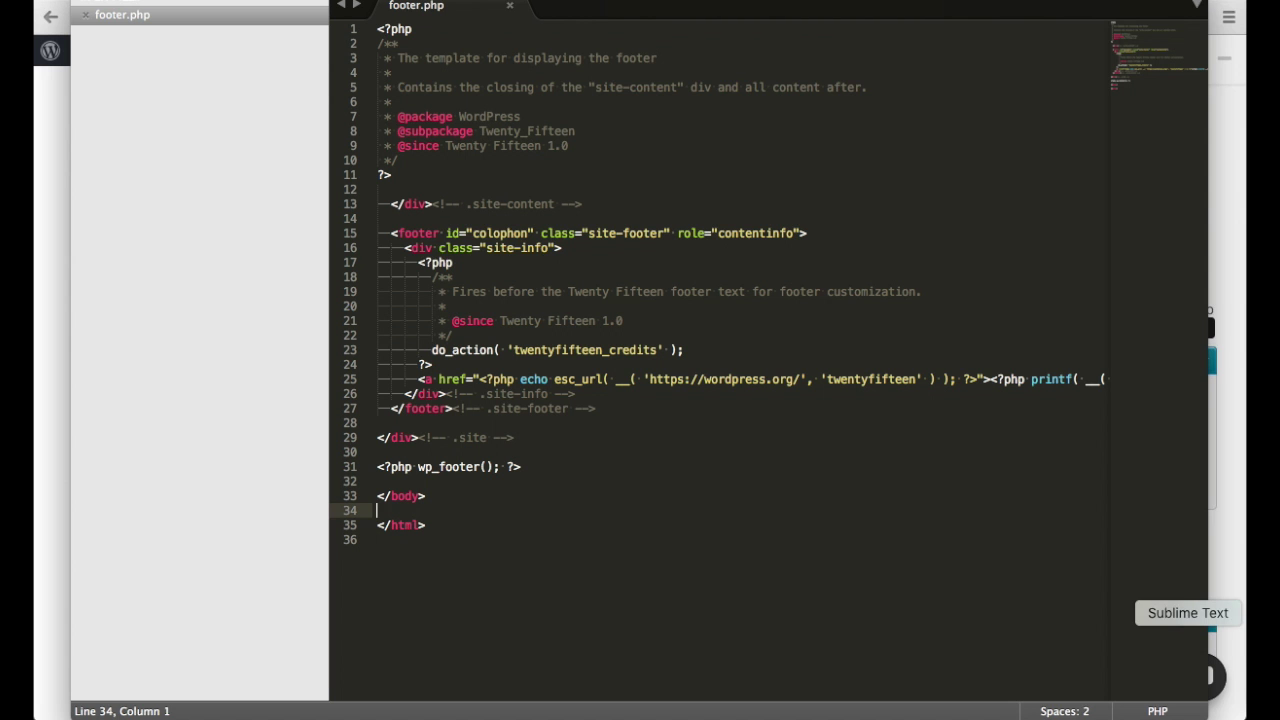
left_click(453, 491)
left_click(431, 481)
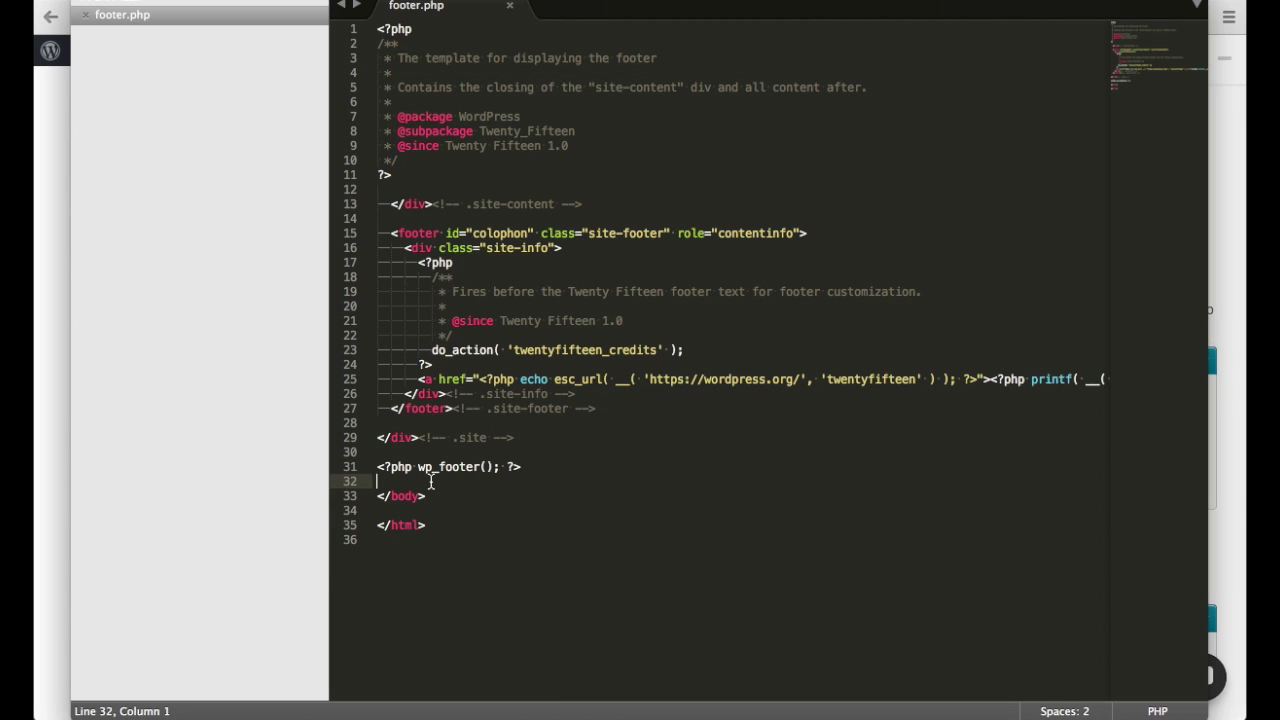
key("super+v")
key("super+s")
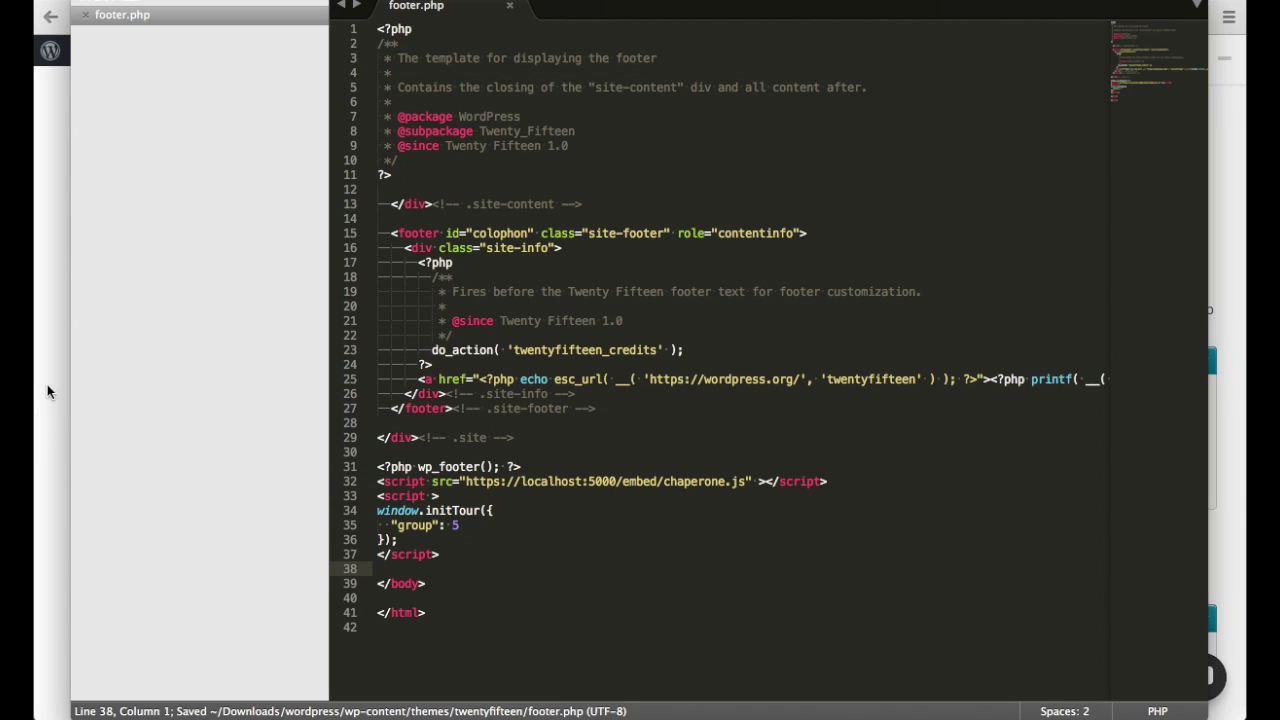
- Load the ?__ch_tutorial=51 link in Chrome, advance the tutorial to its comment-field step, and finish it there
left_click(47, 382)
left_click_drag(289, 17, 441, 20)
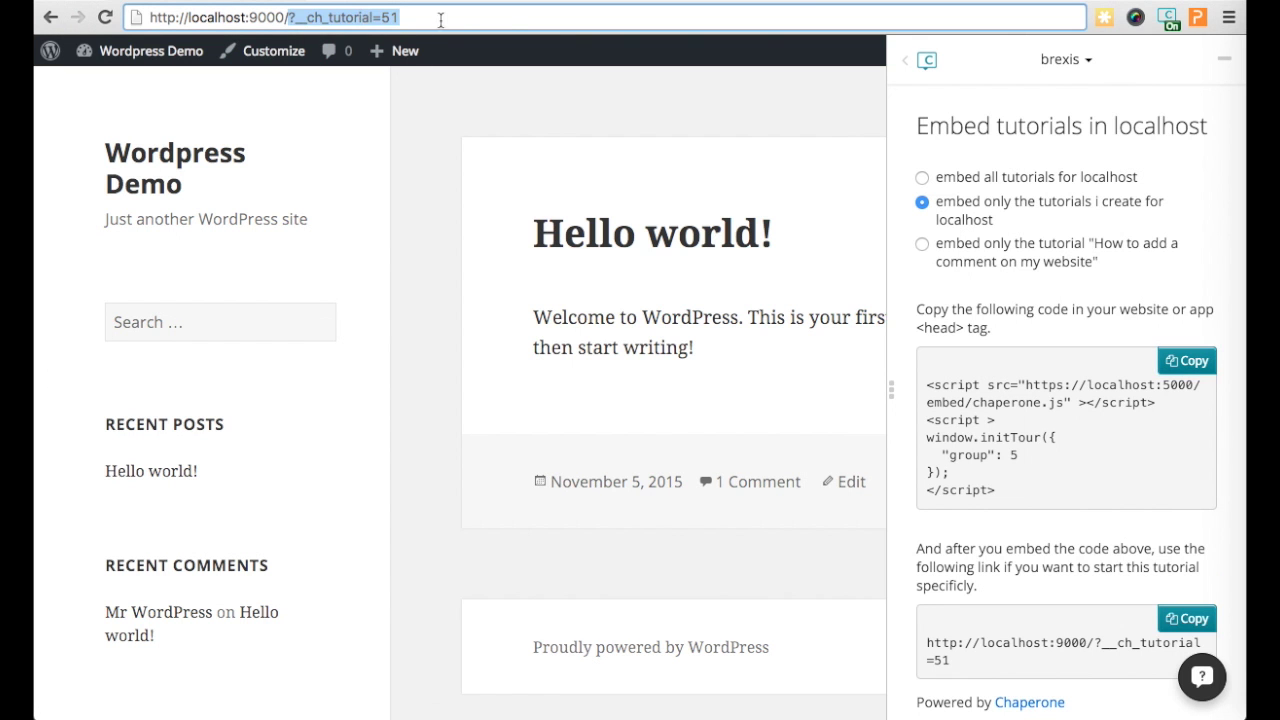
left_click(512, 19)
key("Return")
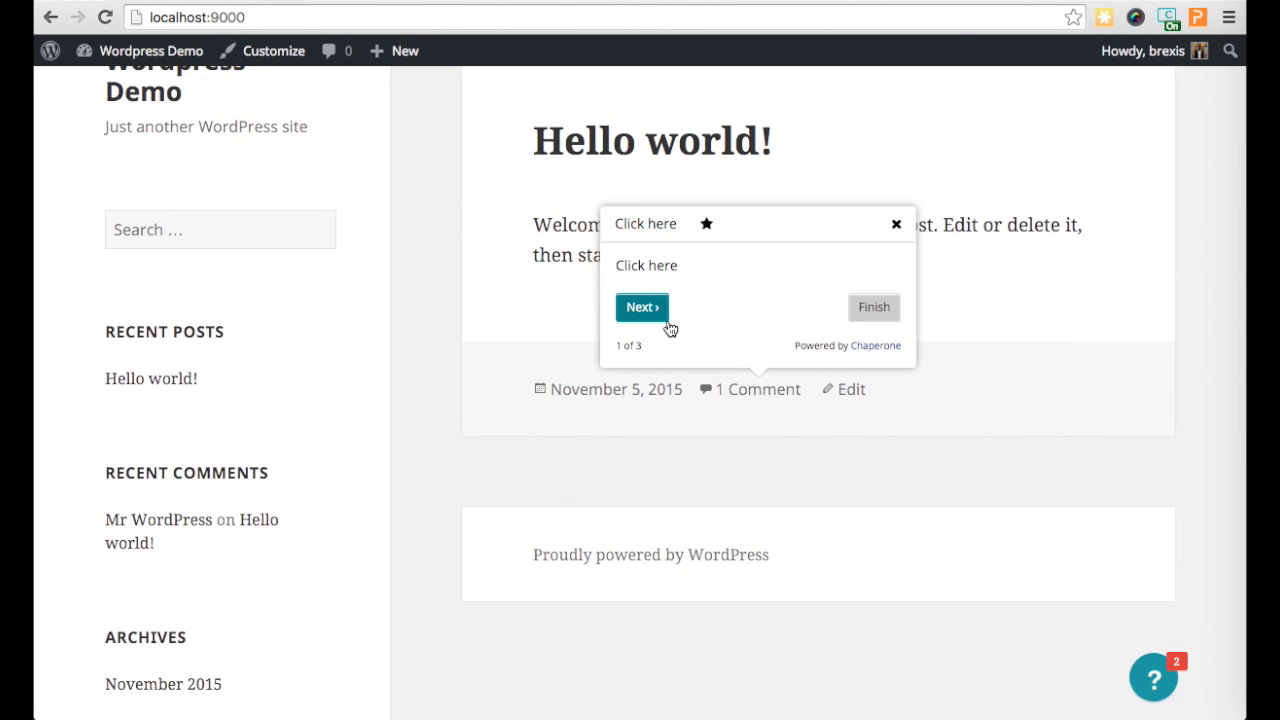
left_click(648, 305)
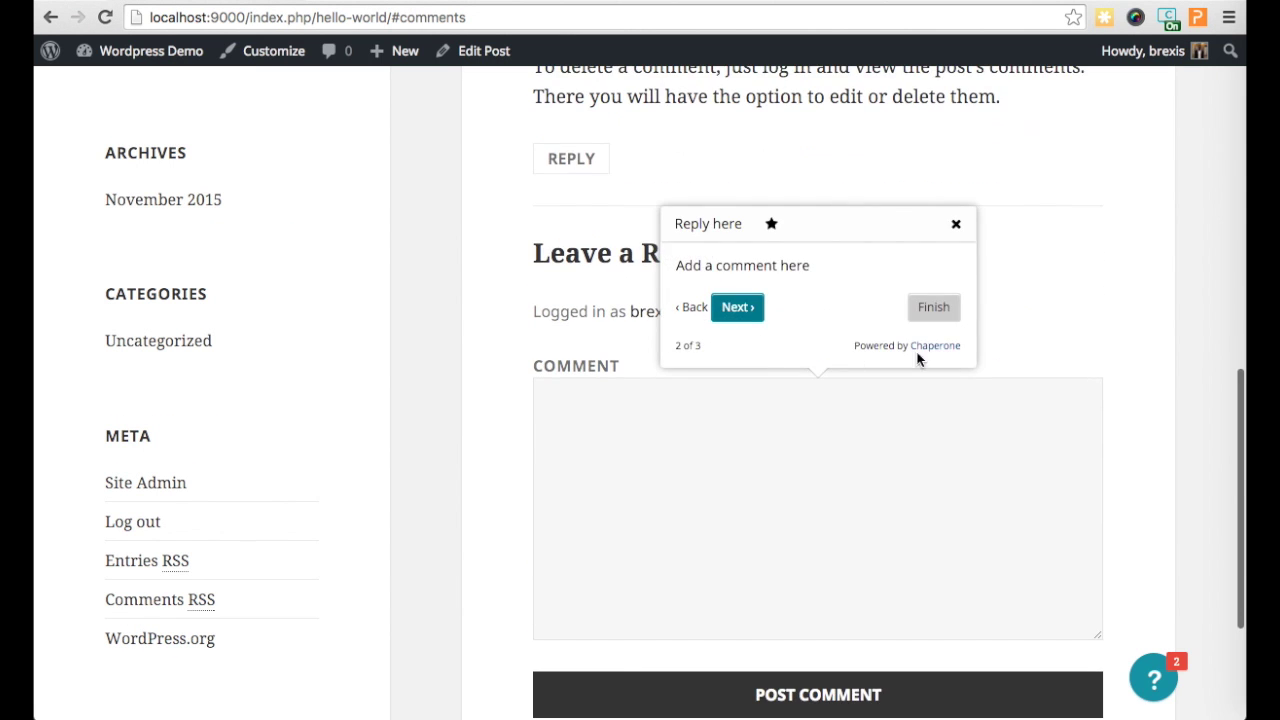
left_click(940, 307)
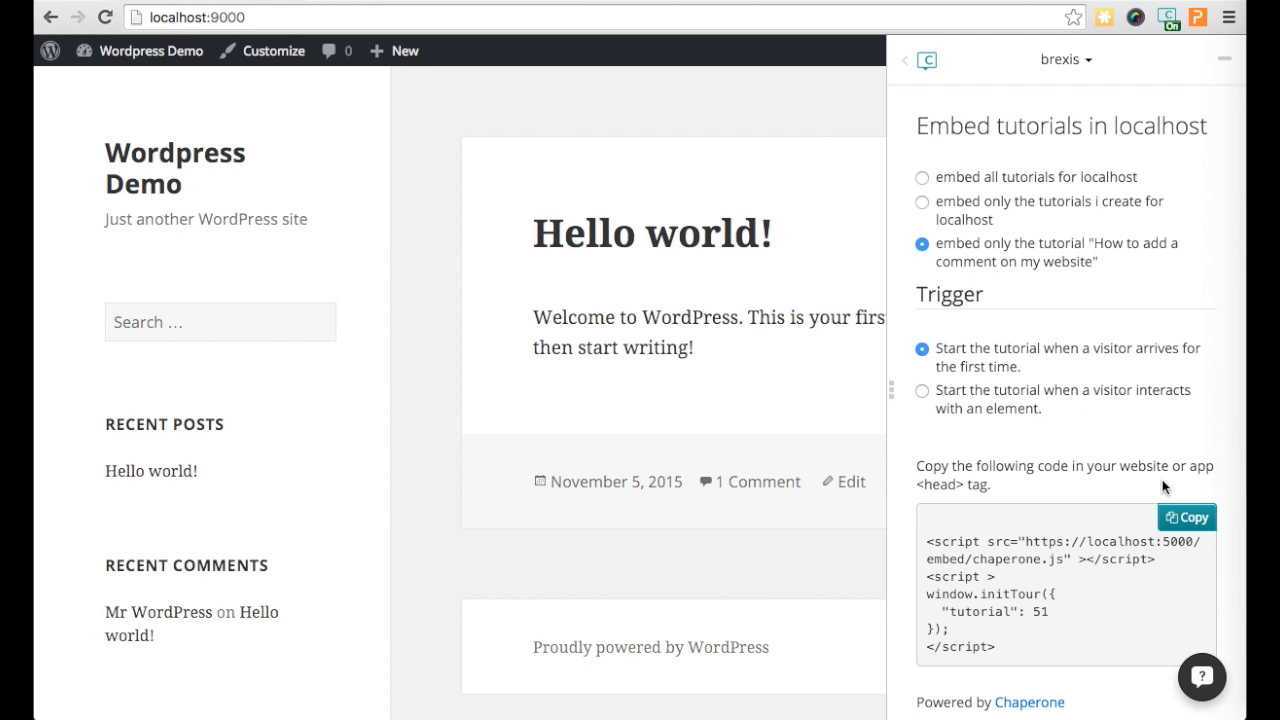
- Copy the embed code for only the "How to add a comment on my website" tutorial, put it above footer.php's closing body tag in Sublime Text, and save
left_click(1188, 517)
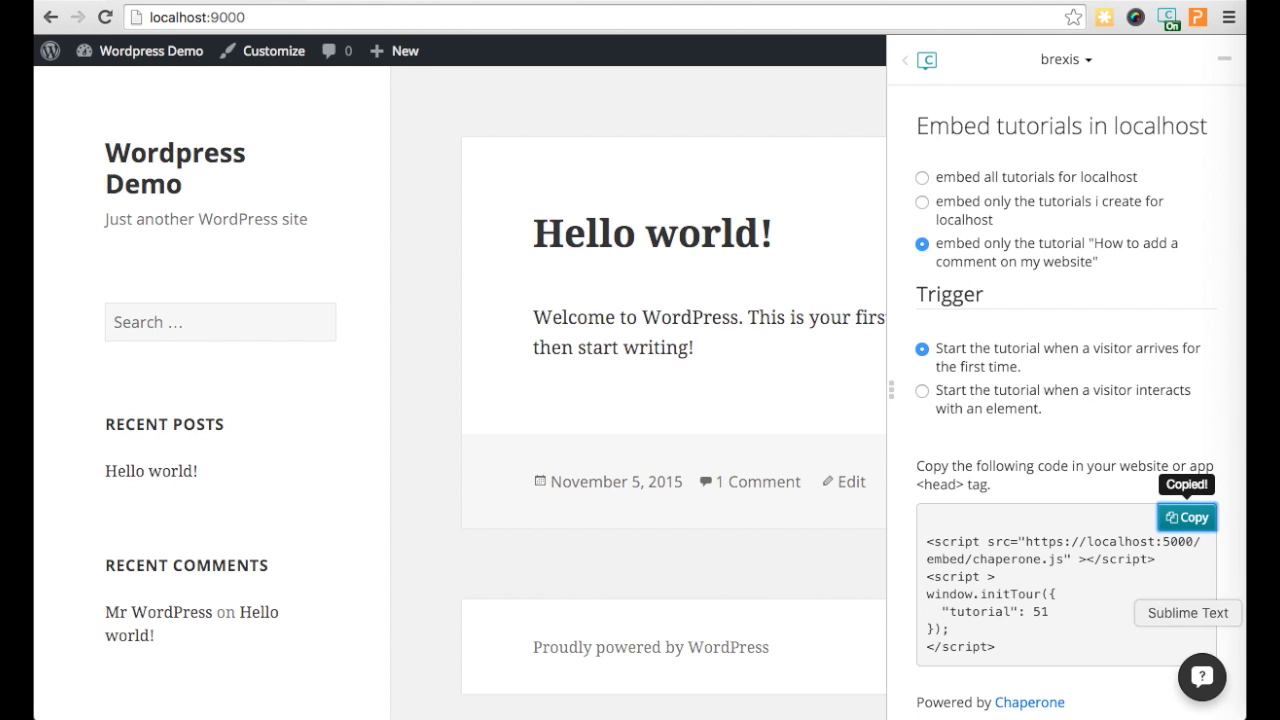
left_click(1240, 612)
key("super+v")
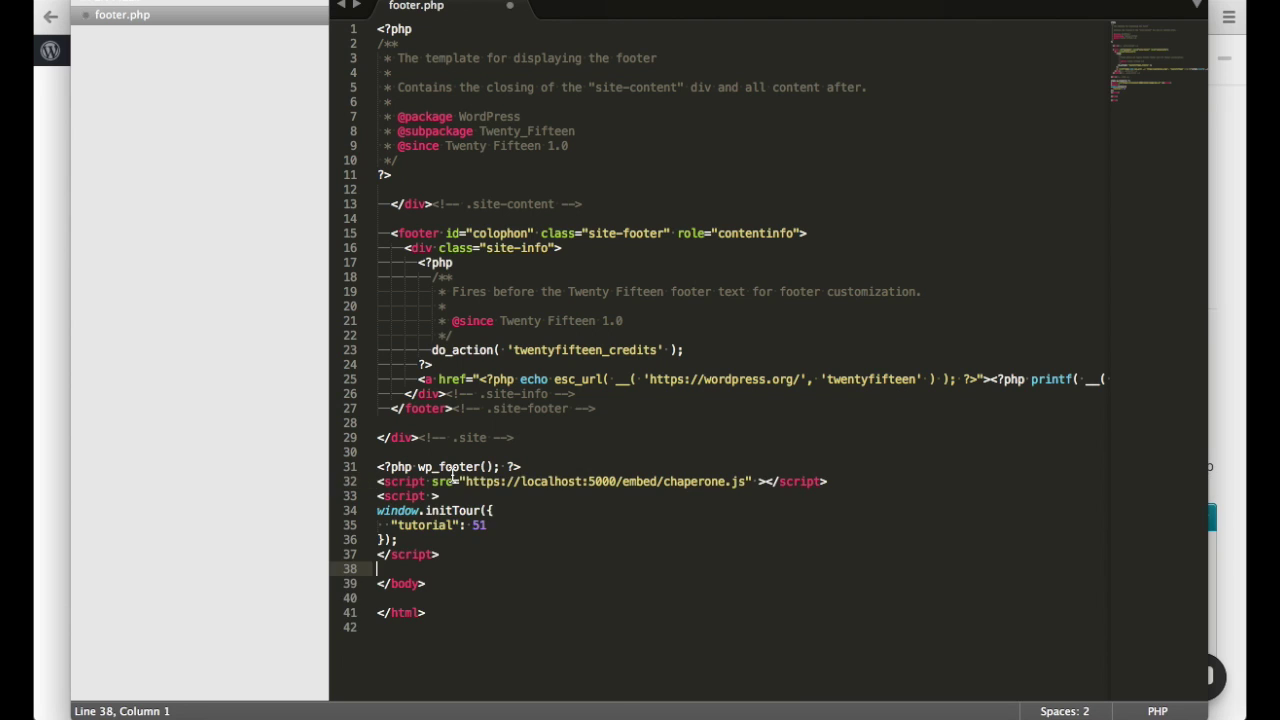
key("super+s")
- Reload the WordPress site in Chrome to test the first-visit trigger, and finish the tutorial at its first step
key("super+Tab")
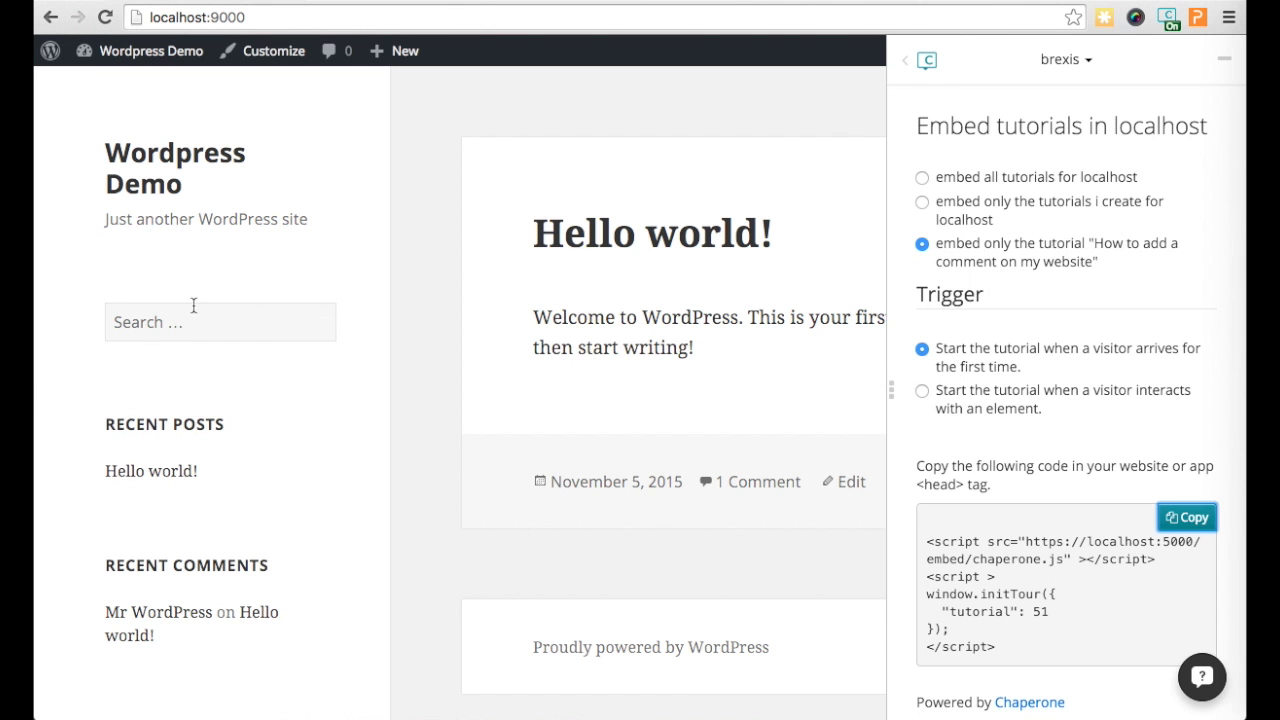
key("super+r")
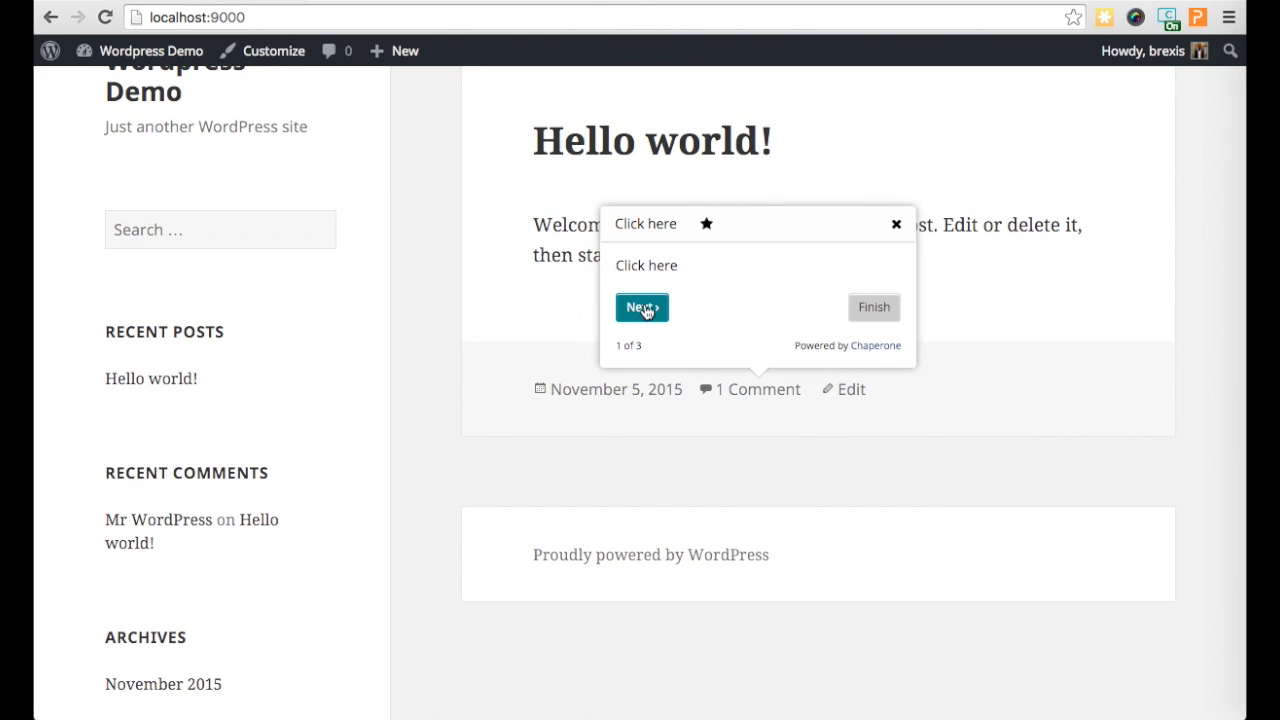
left_click(862, 310)
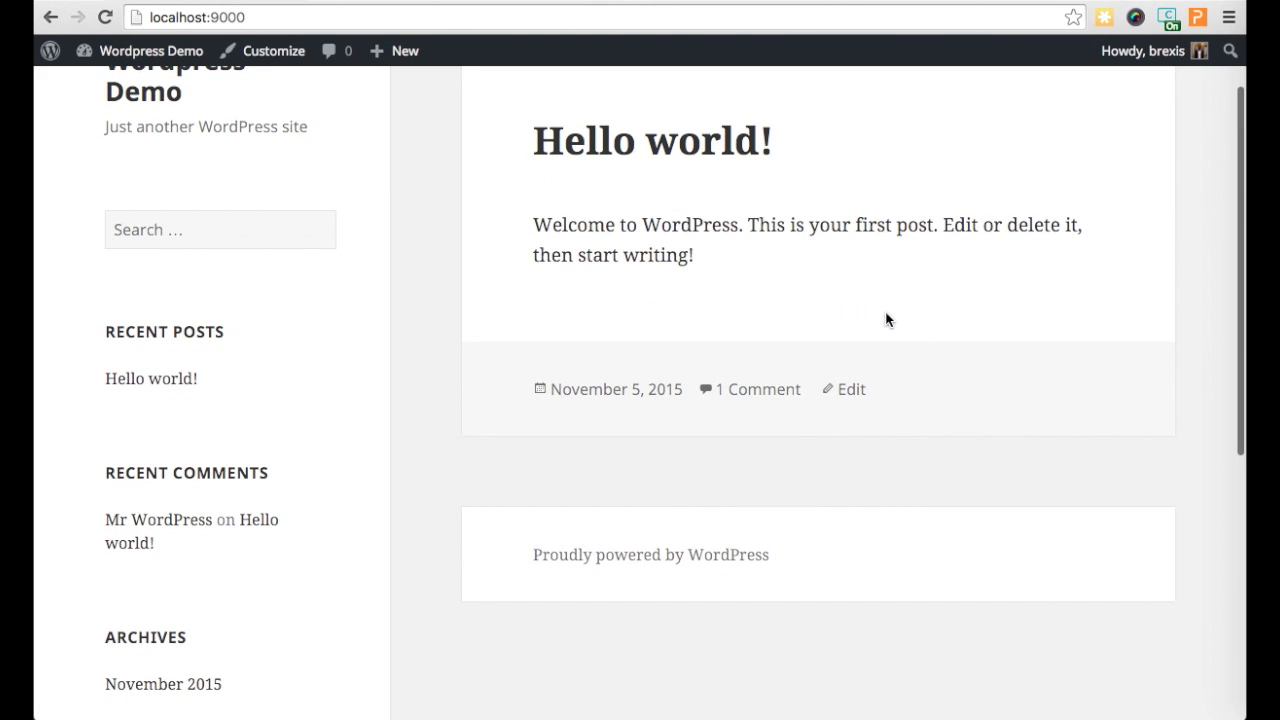
- Set the embed trigger to start the tutorial on element interaction, picking the "Hello world!" post title with the event "Element is clicked"
left_click(1200, 590)
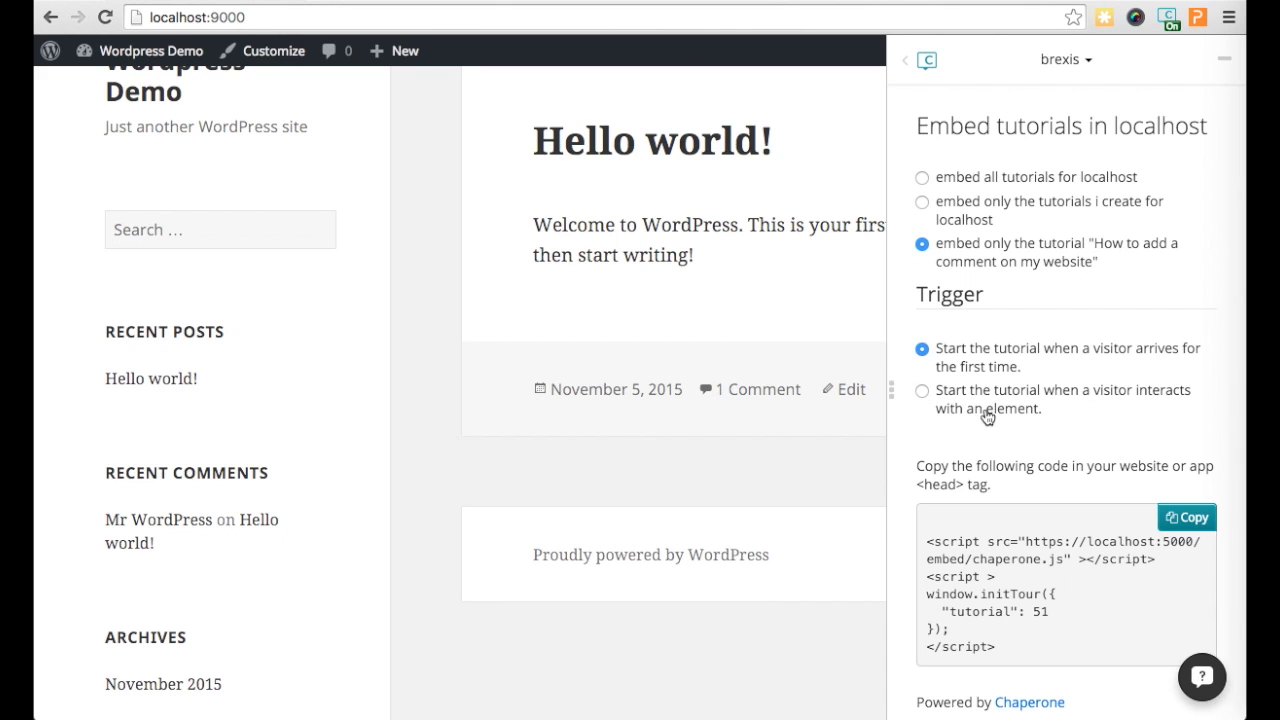
left_click(987, 410)
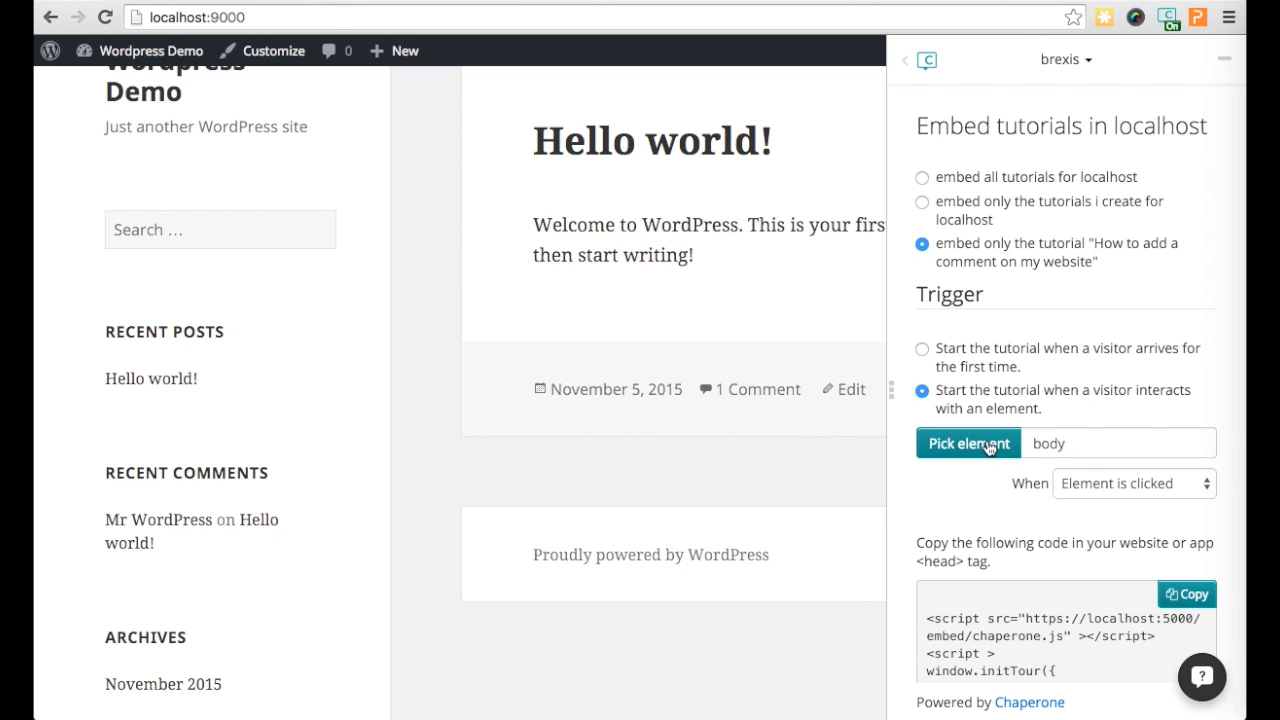
left_click(987, 447)
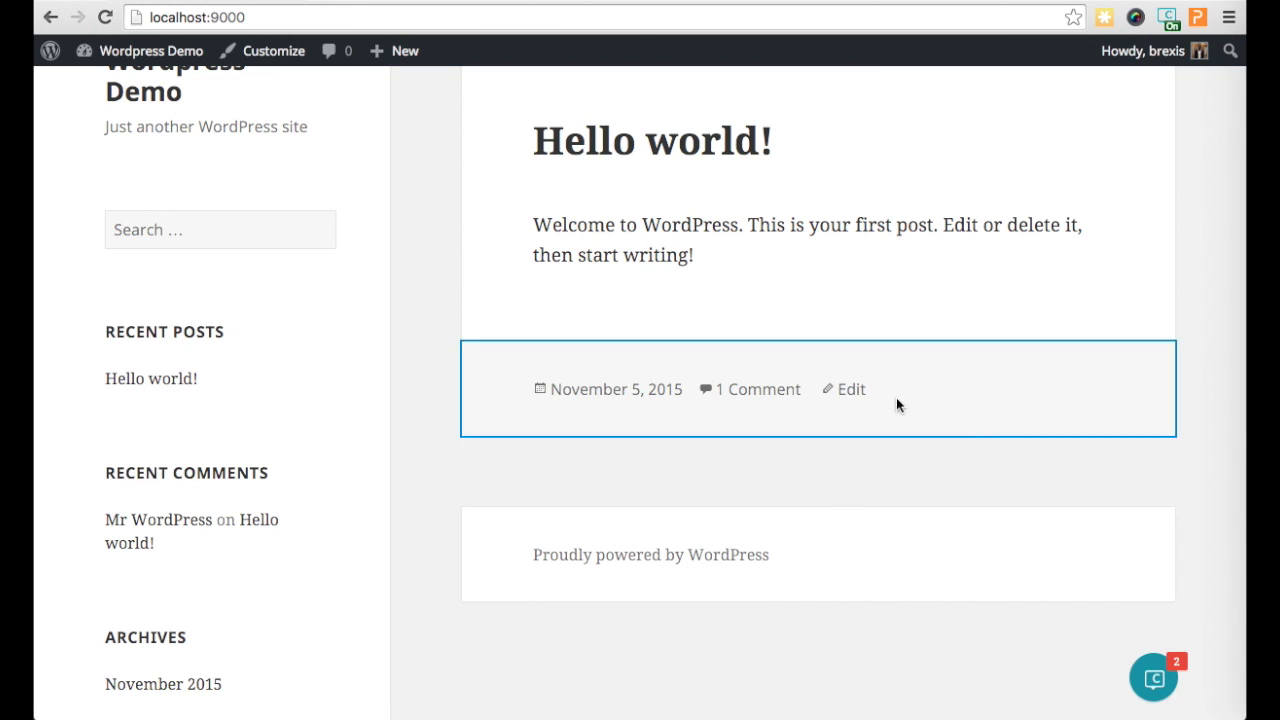
left_click(622, 155)
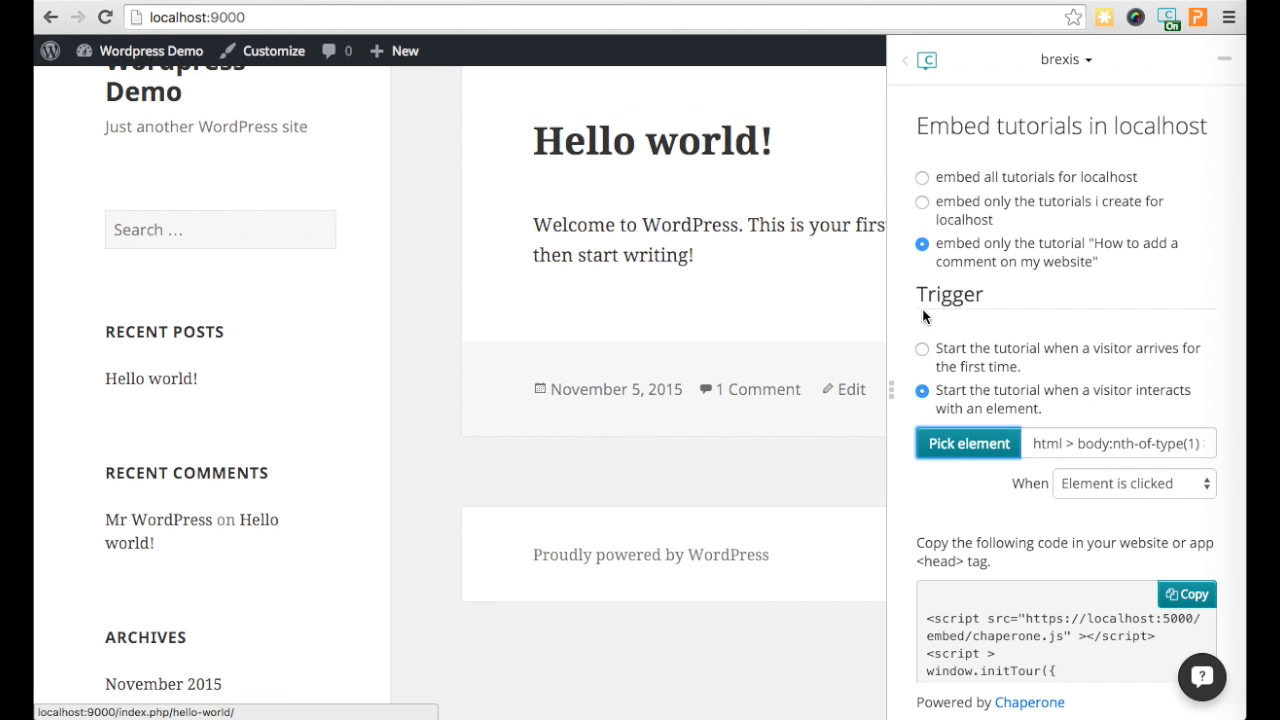
left_click(1076, 489)
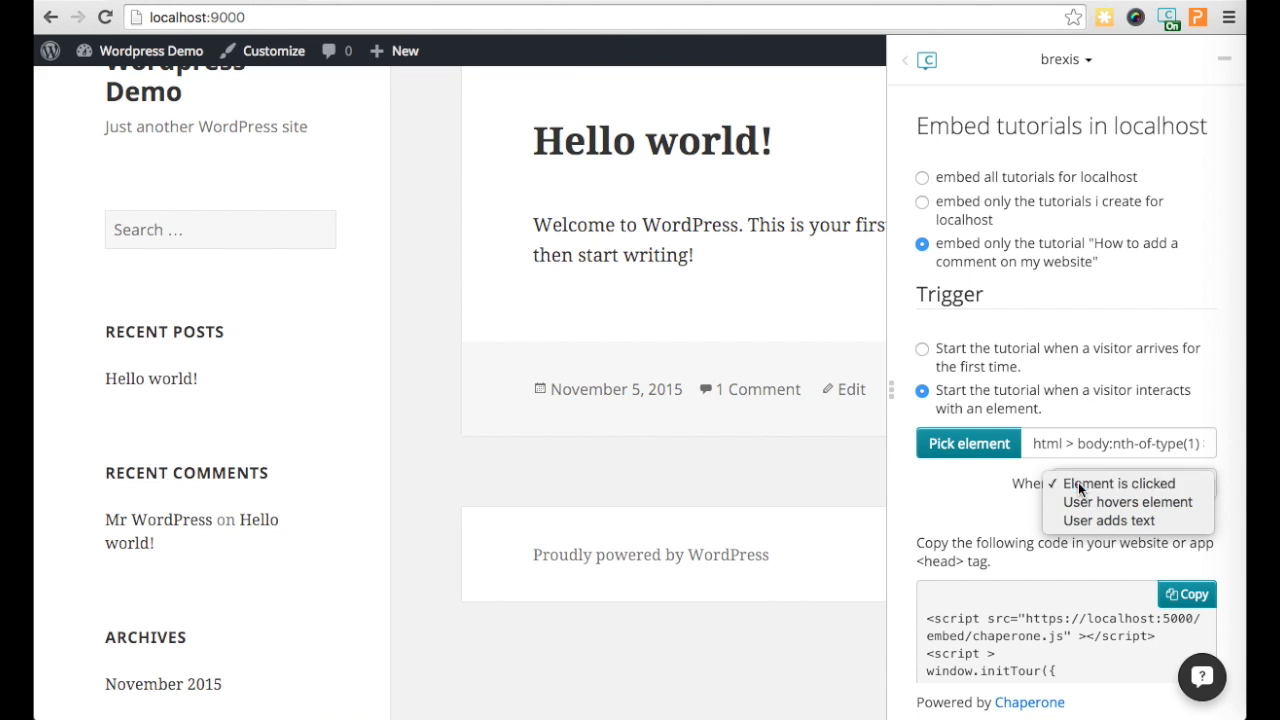
left_click(1080, 484)
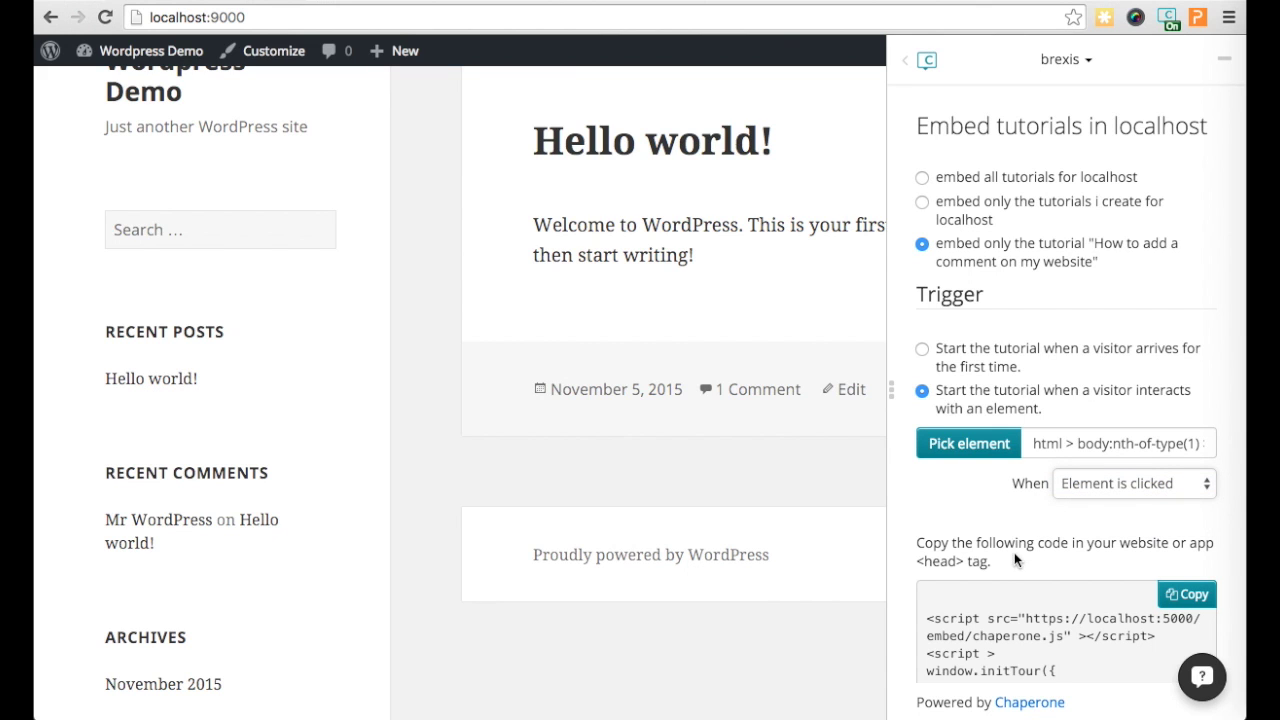
- Copy the embed code with the element trigger, replace the previous script in footer.php with it in Sublime Text, and save
scroll(1014, 552, "down", 4)
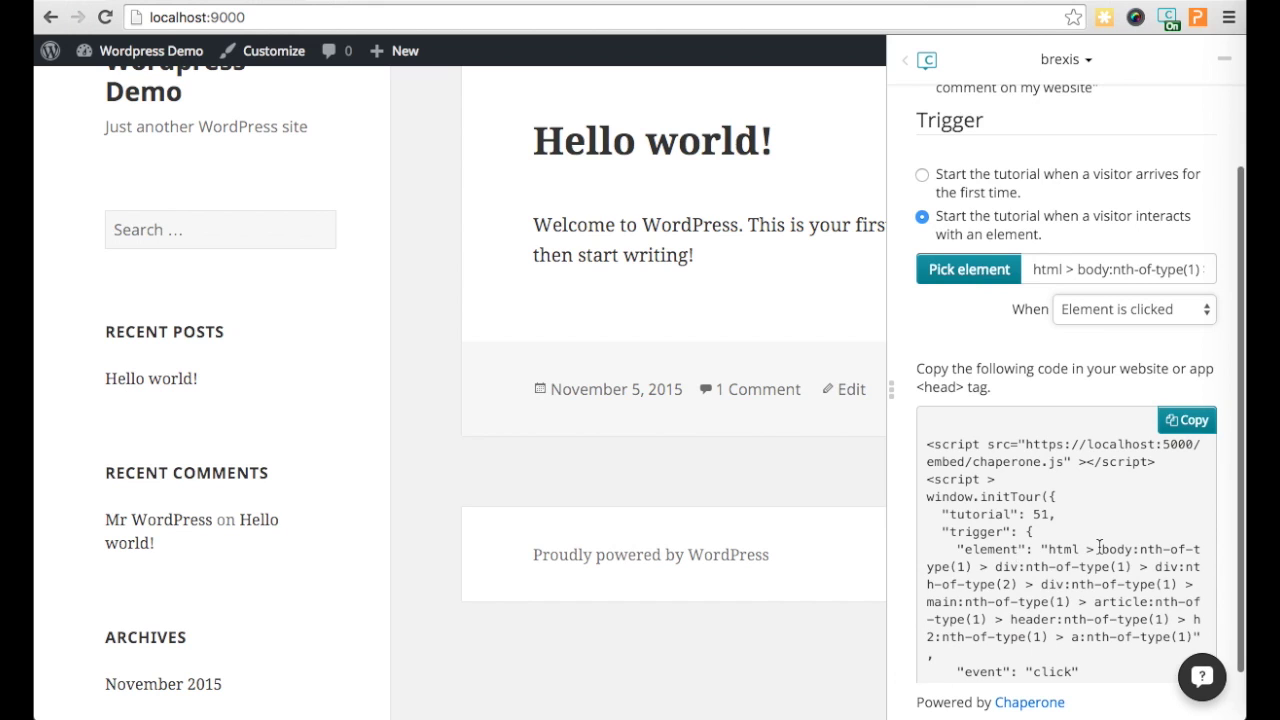
left_click(1178, 396)
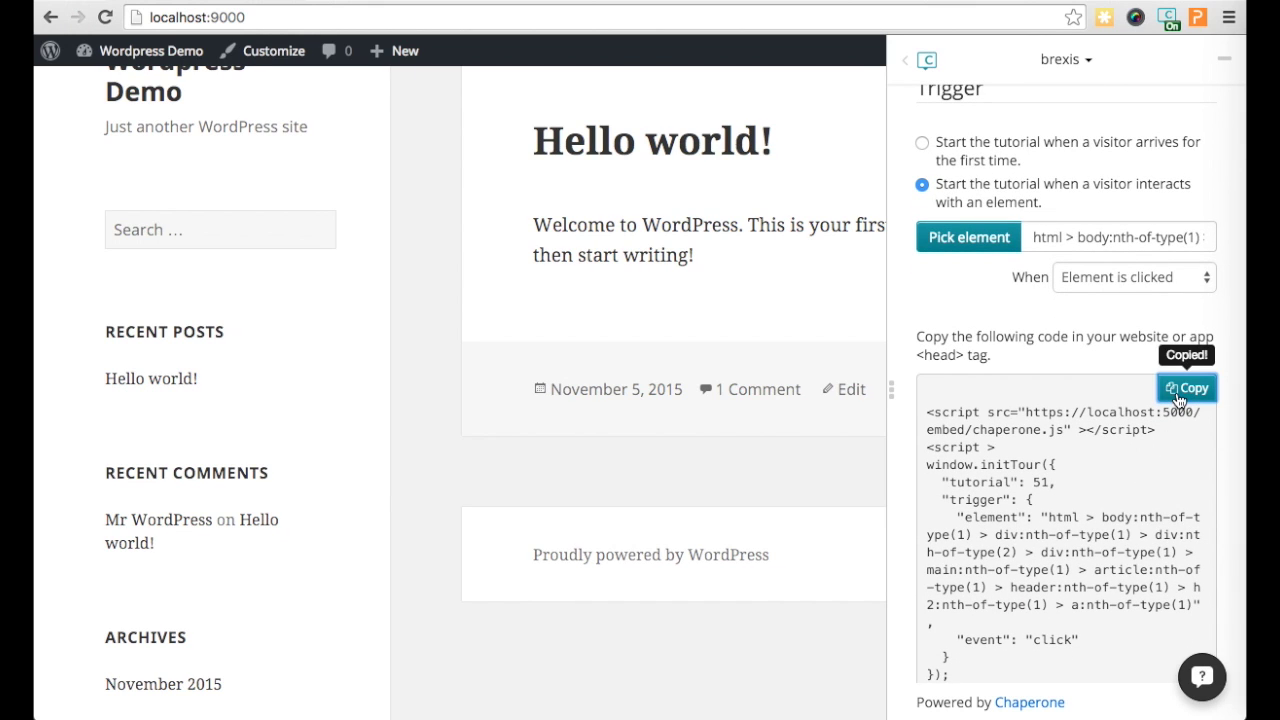
left_click(1262, 606)
key("super+v")
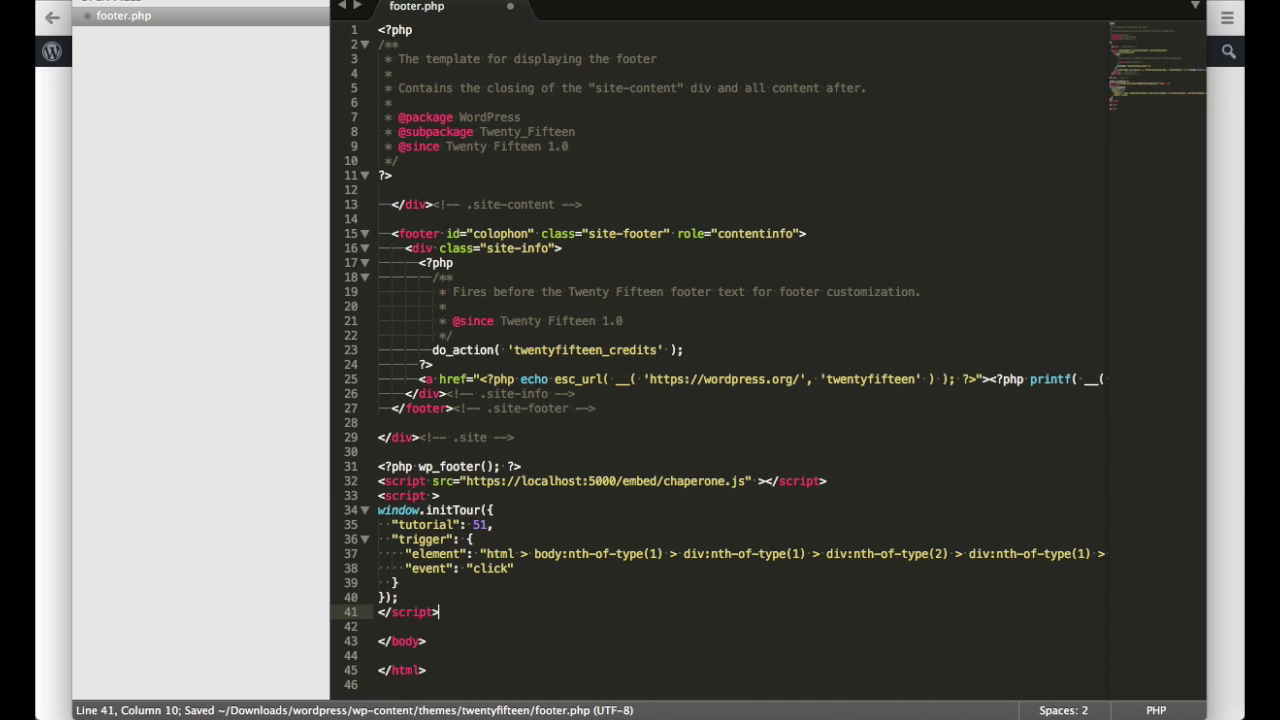
- Reload the site in Chrome, test starting the tutorial from the "Hello world!" post title, finish it, and try the title again
left_click(49, 288)
key("super+r")
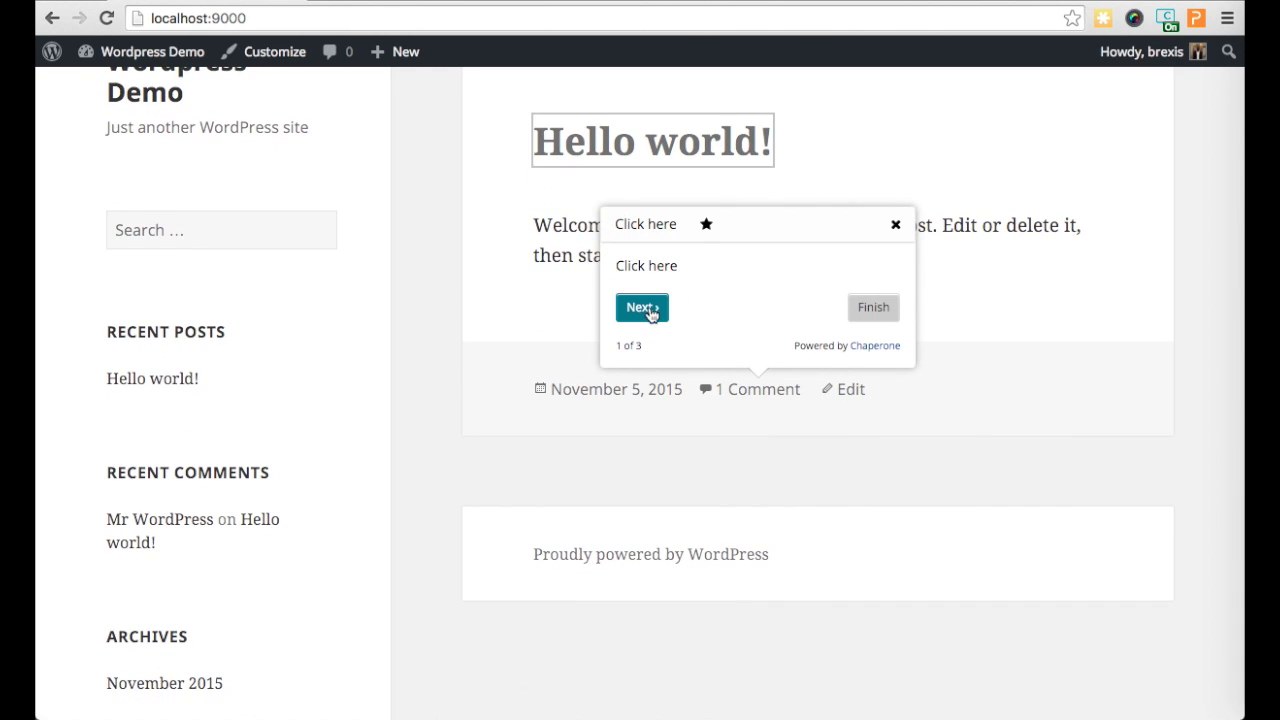
left_click(862, 307)
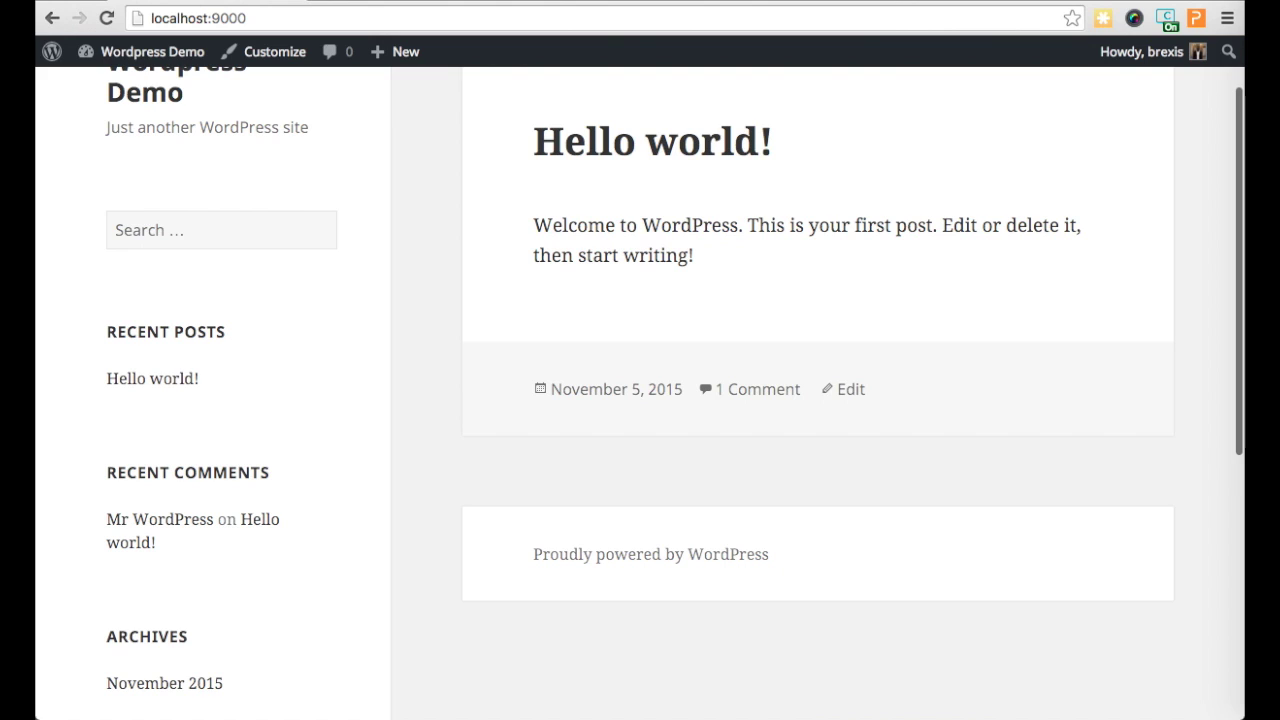
left_click(631, 147)
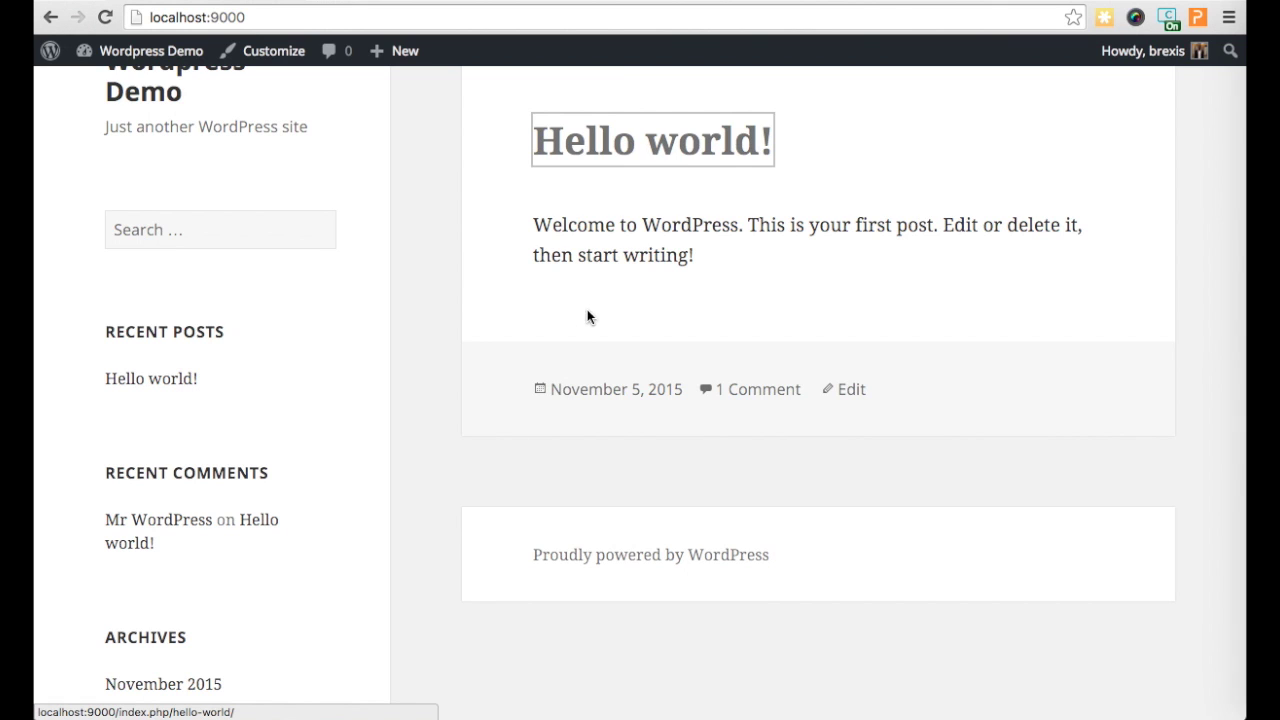